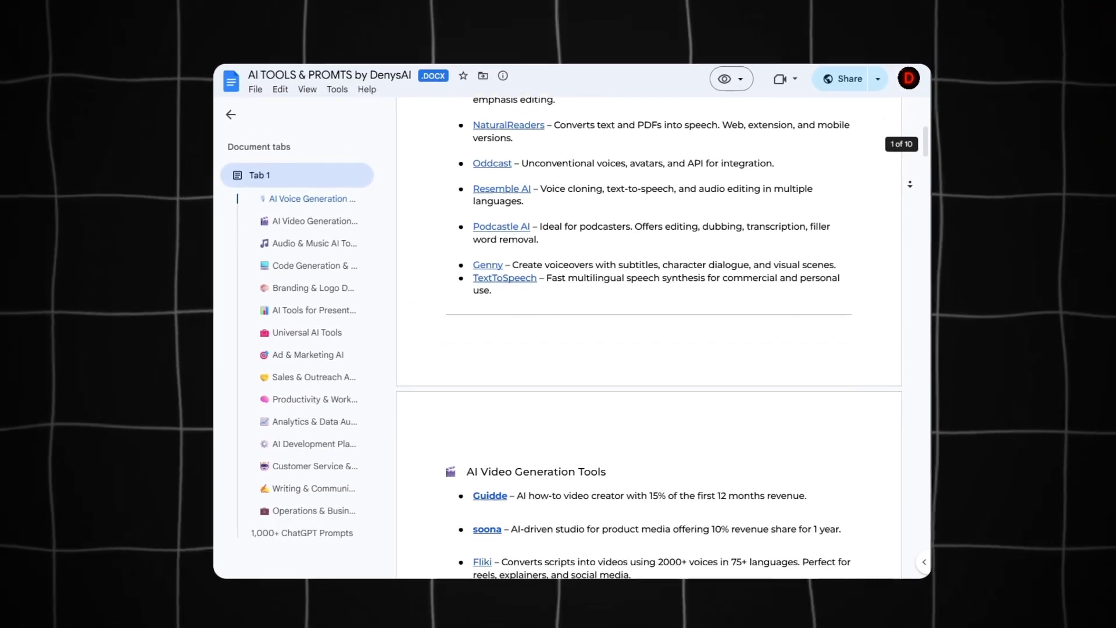
scroll(917, 179, down, 7)
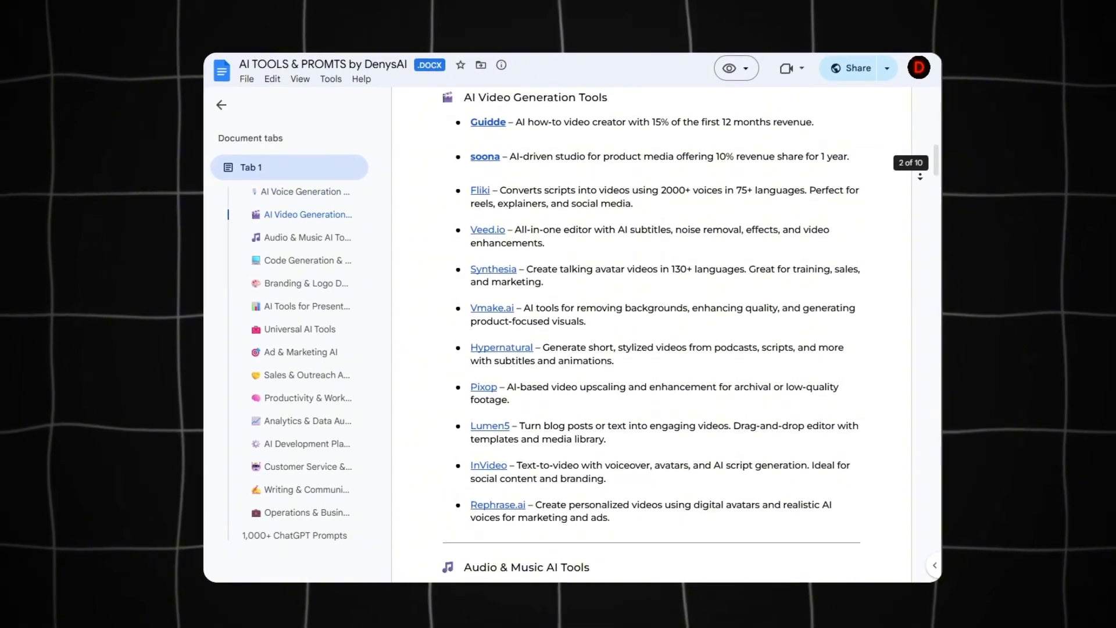
scroll(927, 171, down, 10)
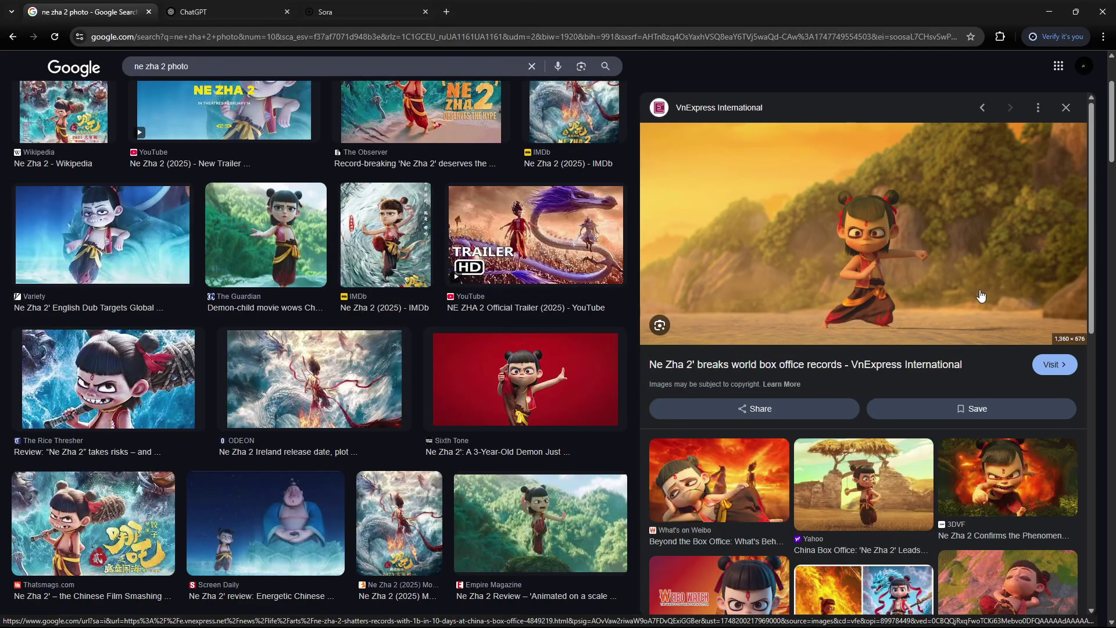
Step: Save the large Ne Zha 2 still of the fighting girl into Downloads as WEBP
right_click(976, 291)
click(850, 469)
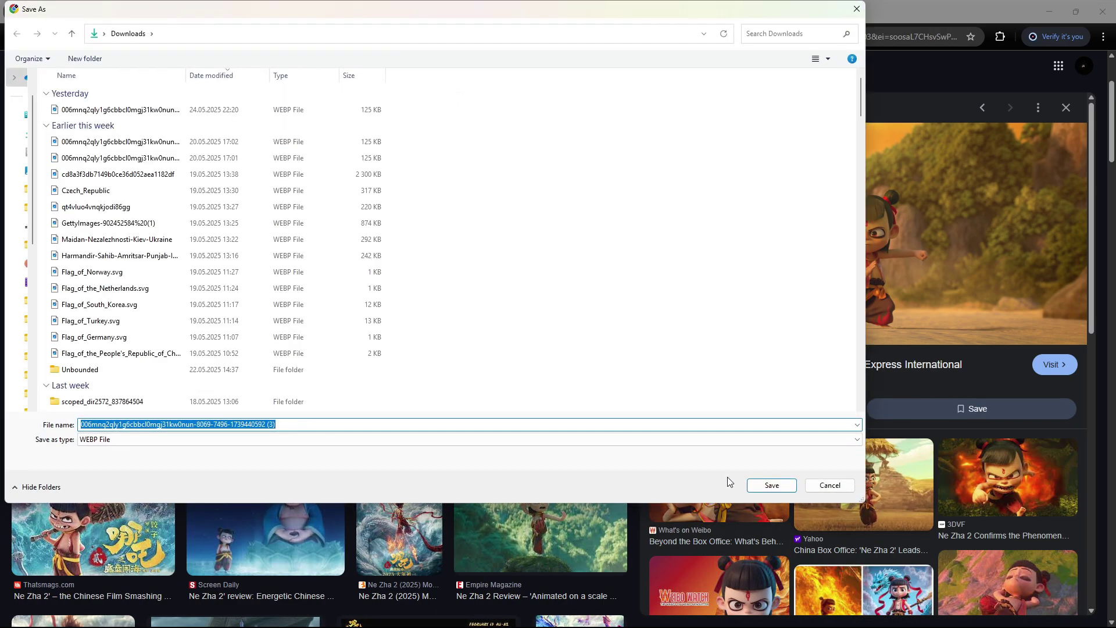
click(780, 485)
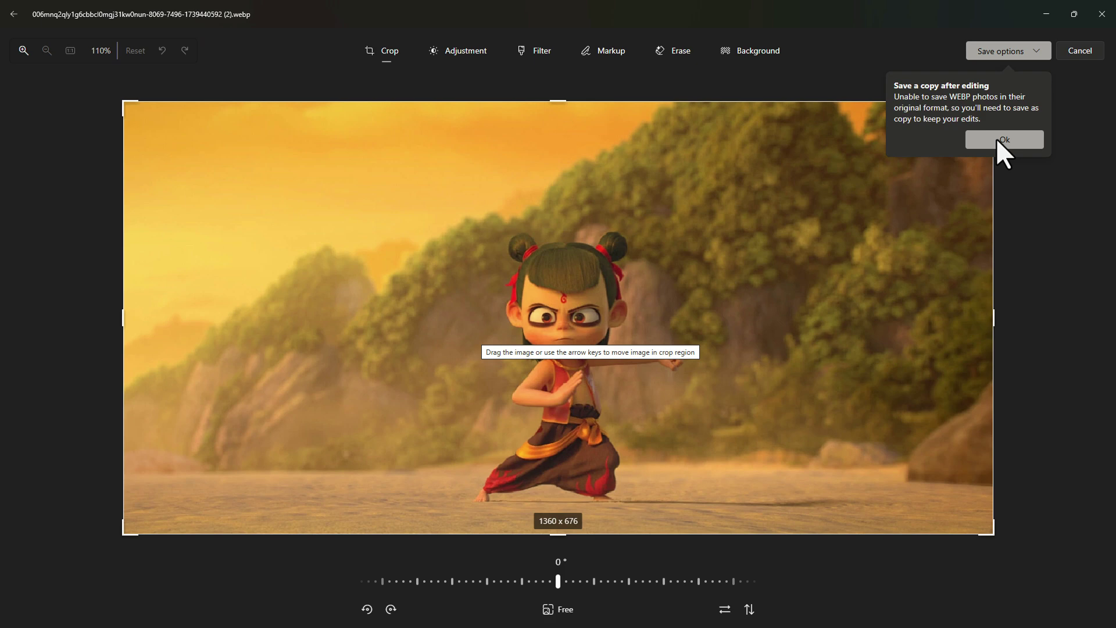
Step: Crop the Ne Zha still to a 2:3 (451 x 676) portrait around the girl and save a copy
click(997, 141)
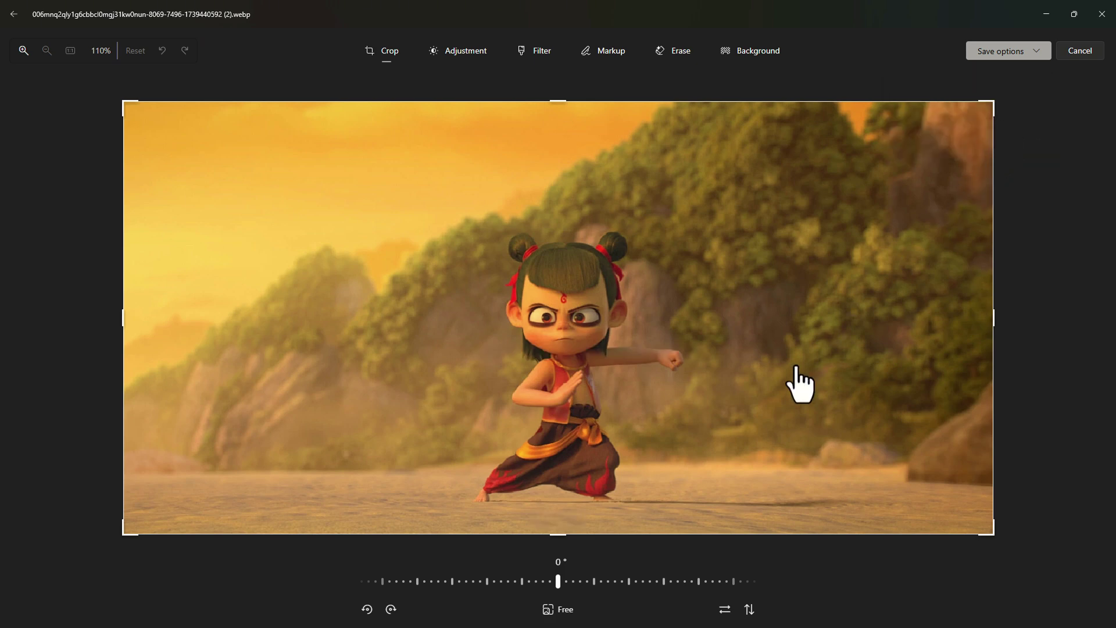
click(567, 614)
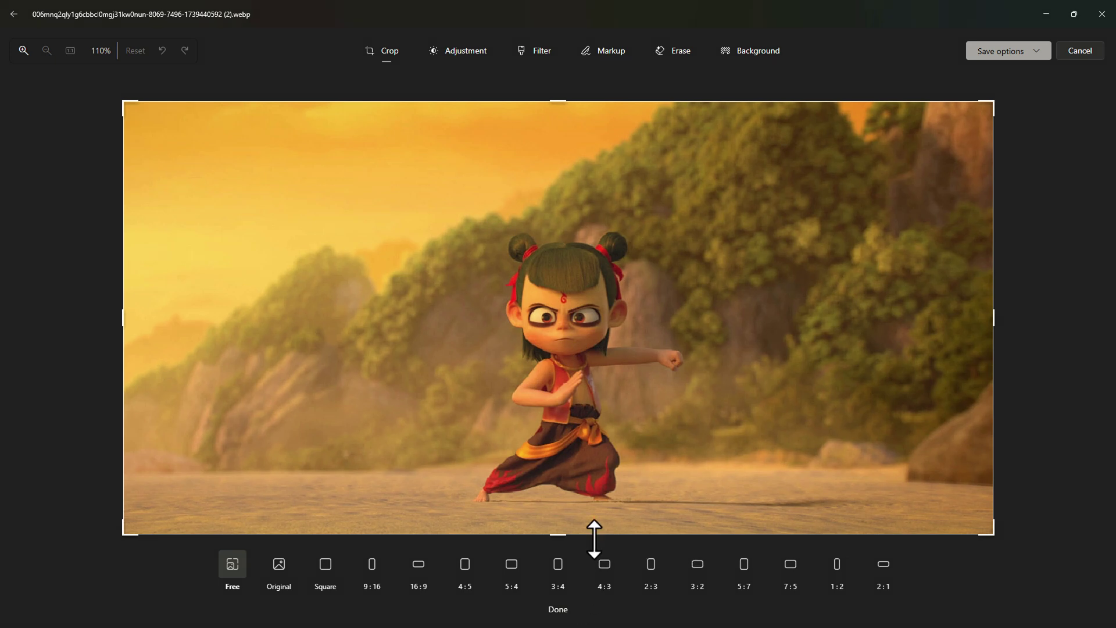
click(649, 573)
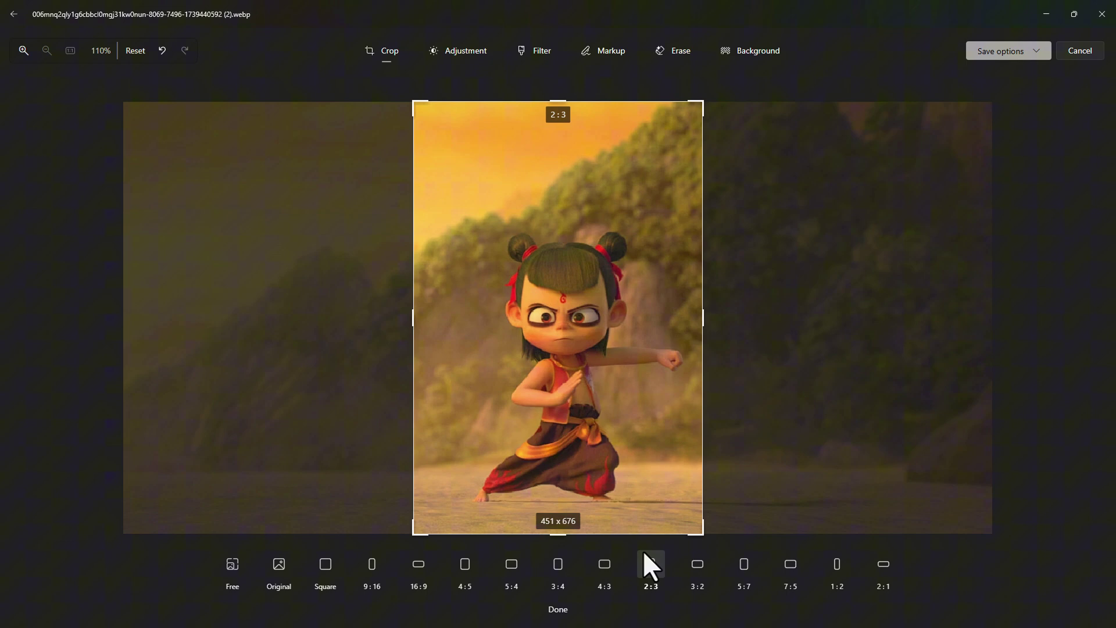
drag(601, 437, 596, 439)
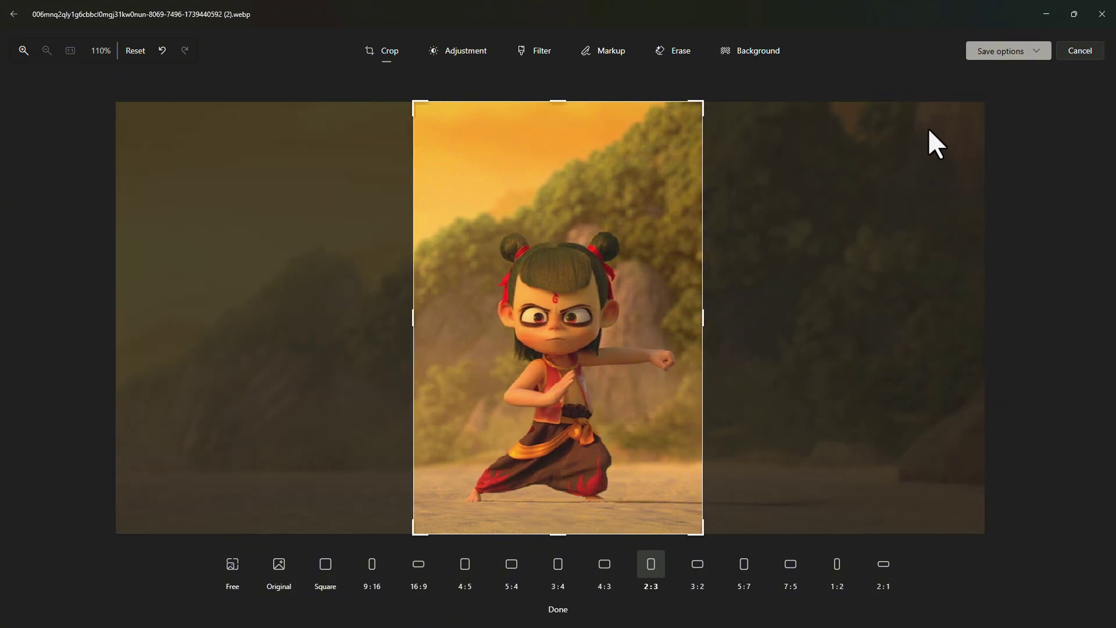
click(1009, 52)
click(1014, 91)
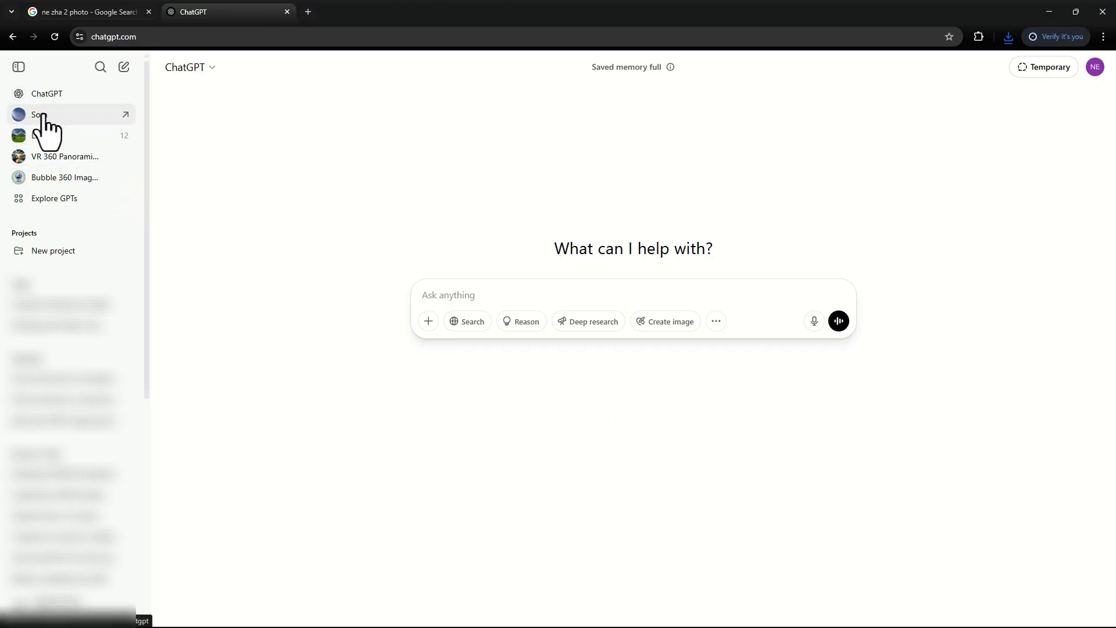
Step: Open Sora from the ChatGPT sidebar and attach the cropped Ne Zha image from the computer
click(41, 114)
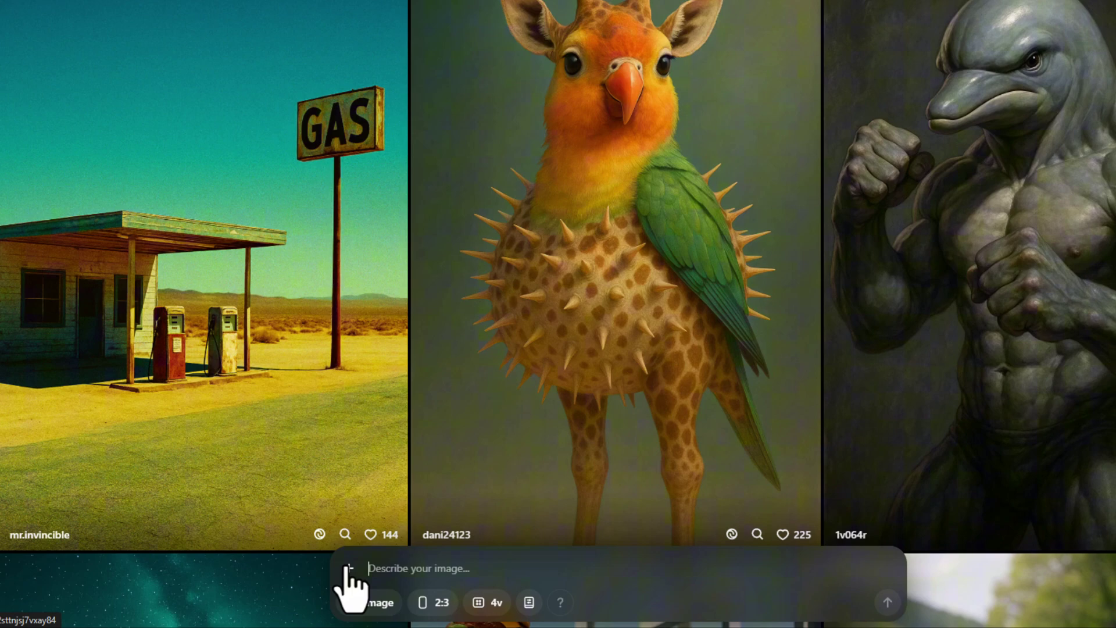
click(349, 568)
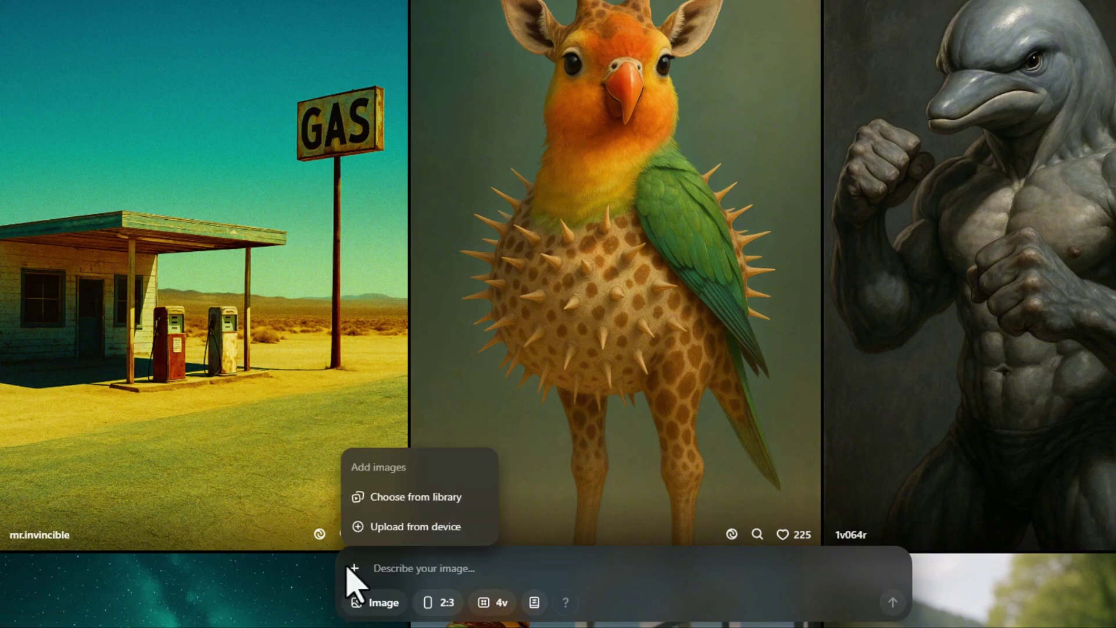
click(415, 533)
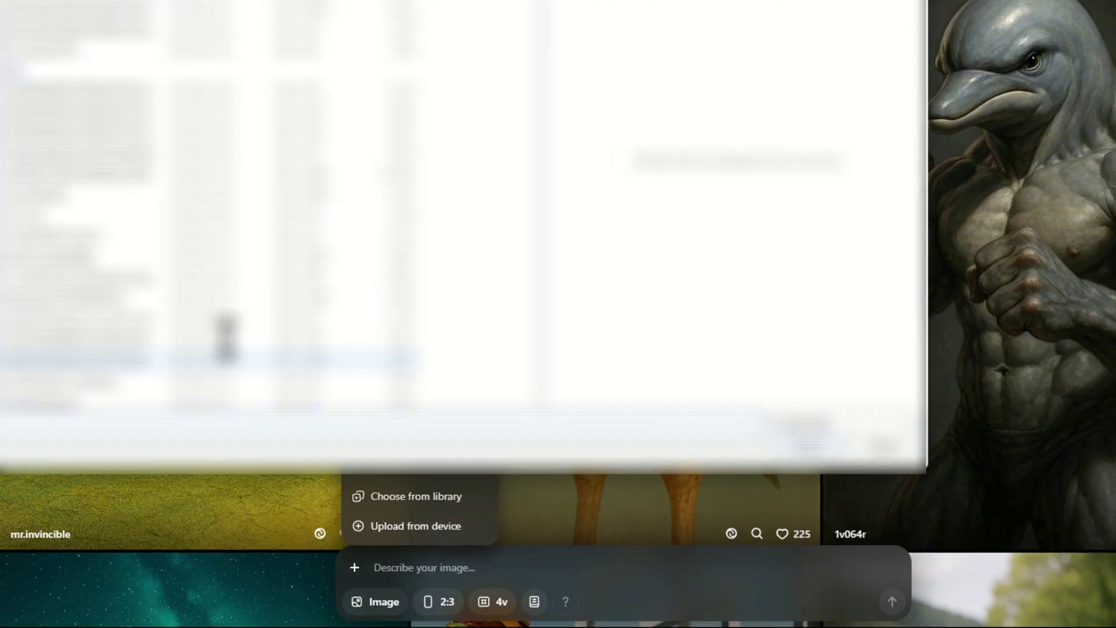
click(805, 429)
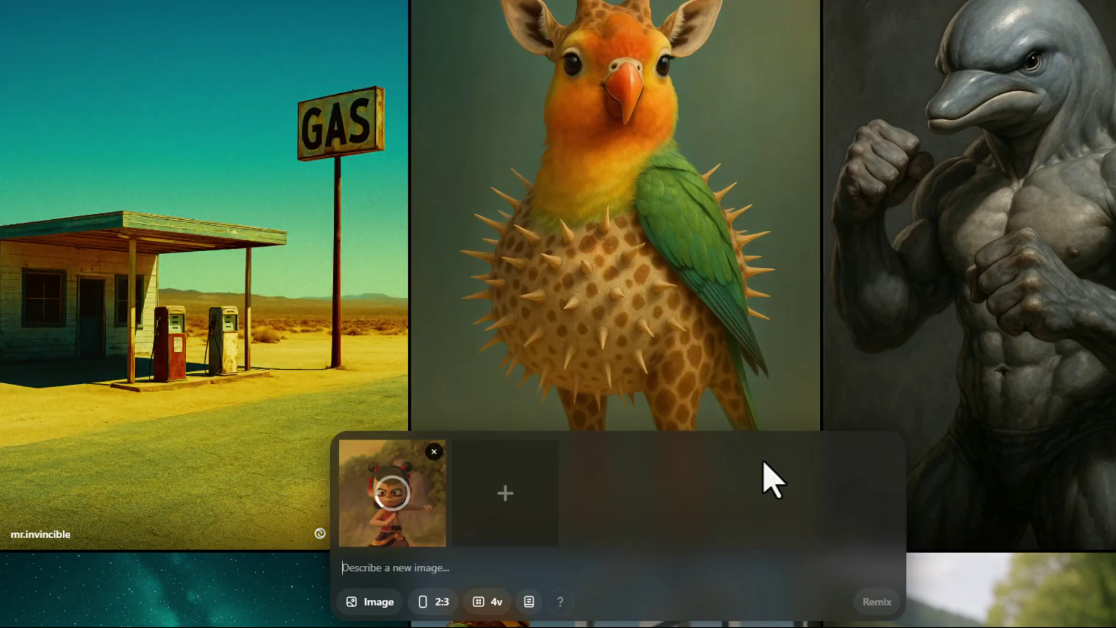
Step: Remix the image into 4 variations with 'turn this image into a realistic style image', then view the fourth
text(turn this image into)
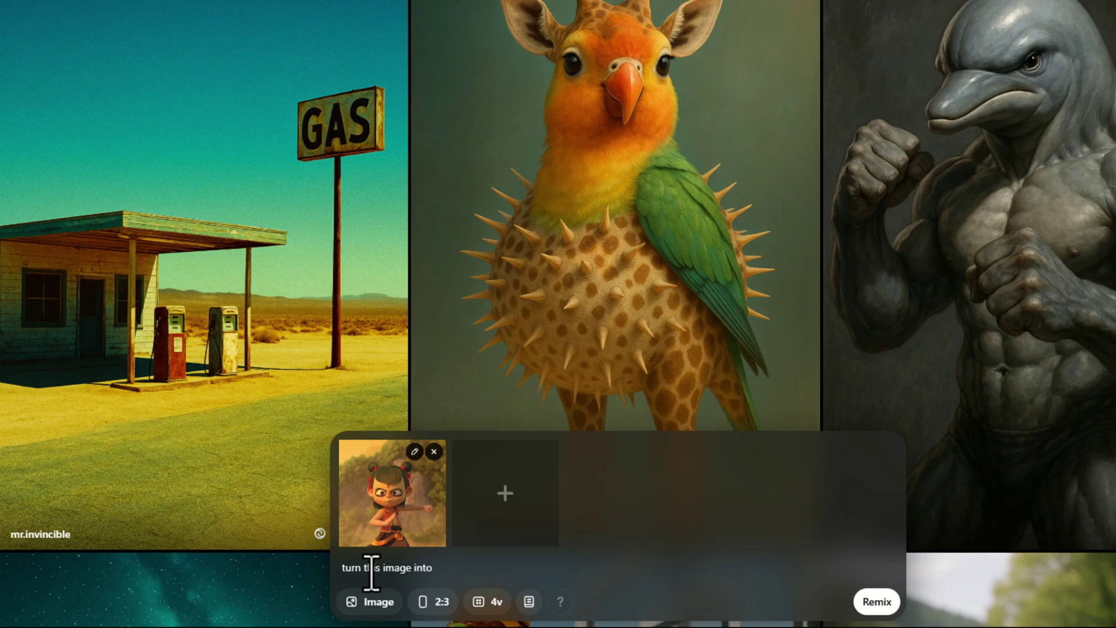
text( a realistic style image)
click(434, 602)
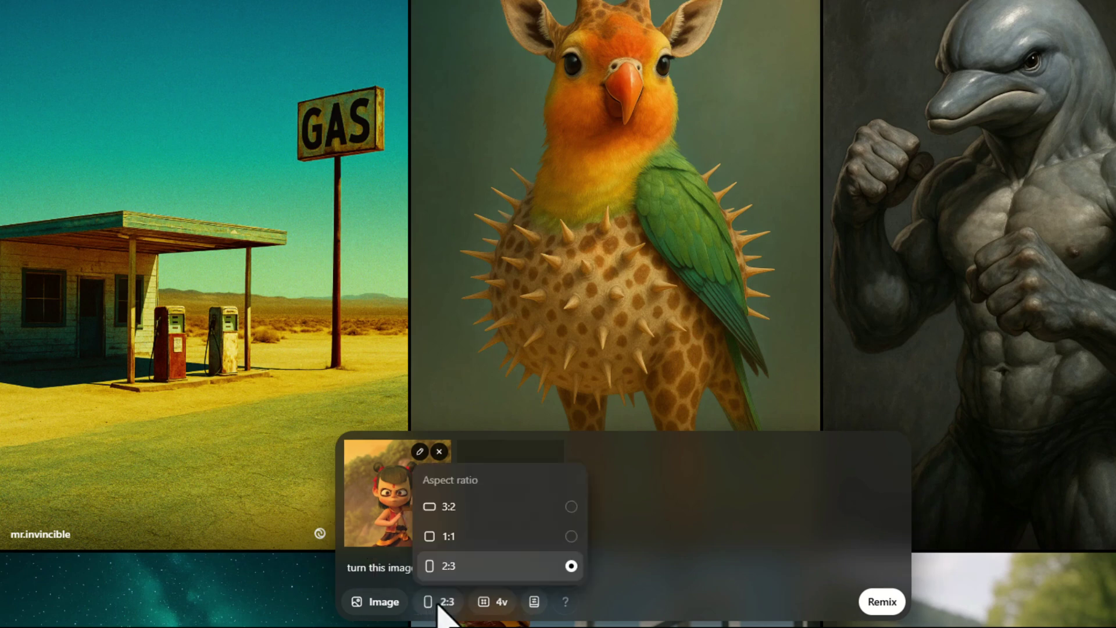
click(490, 608)
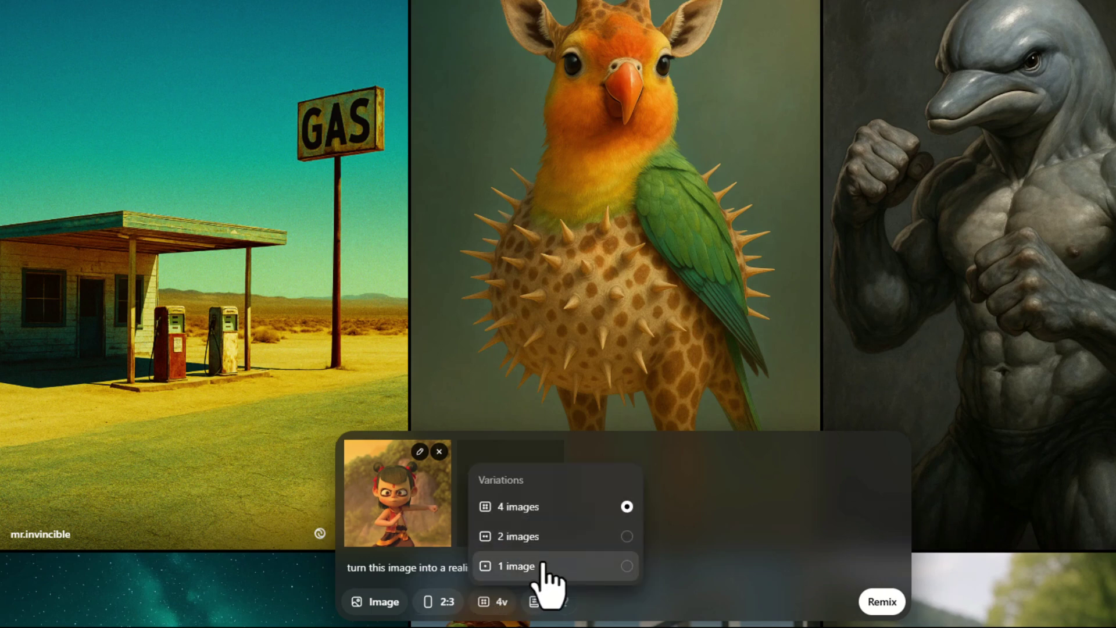
click(583, 510)
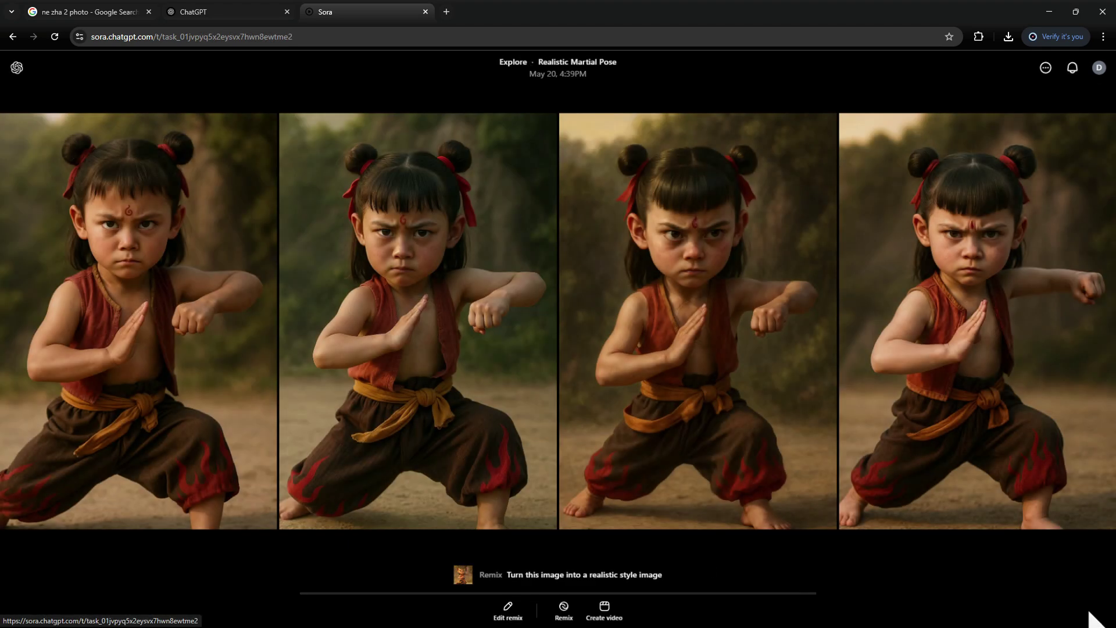
click(1011, 457)
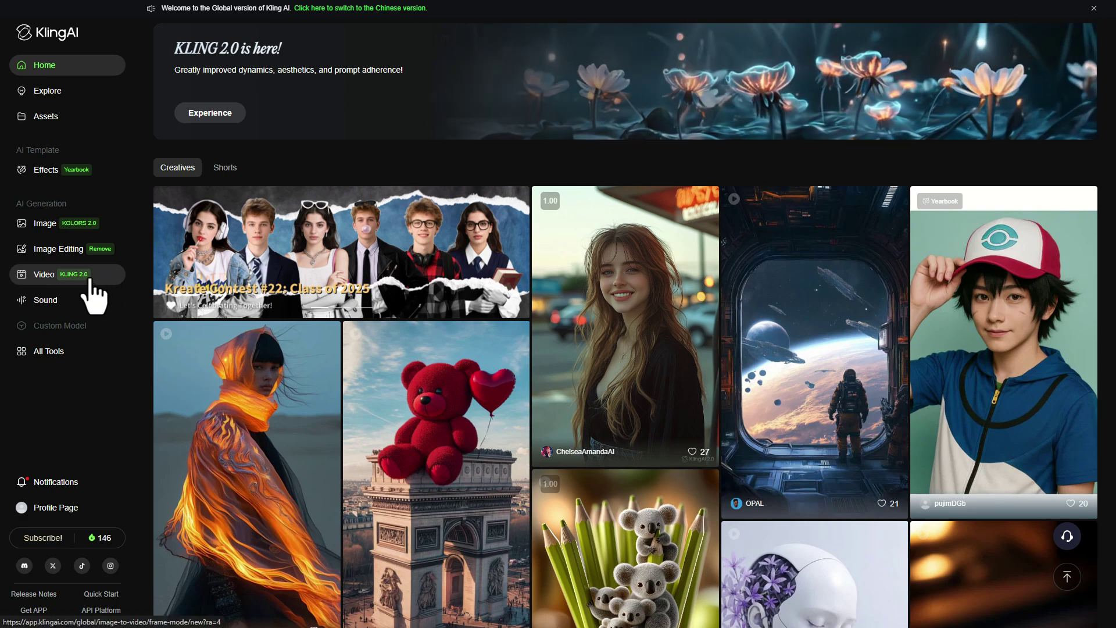
Step: Switch to Kling AI video generation and keep KLING 1.6 as the model
click(90, 279)
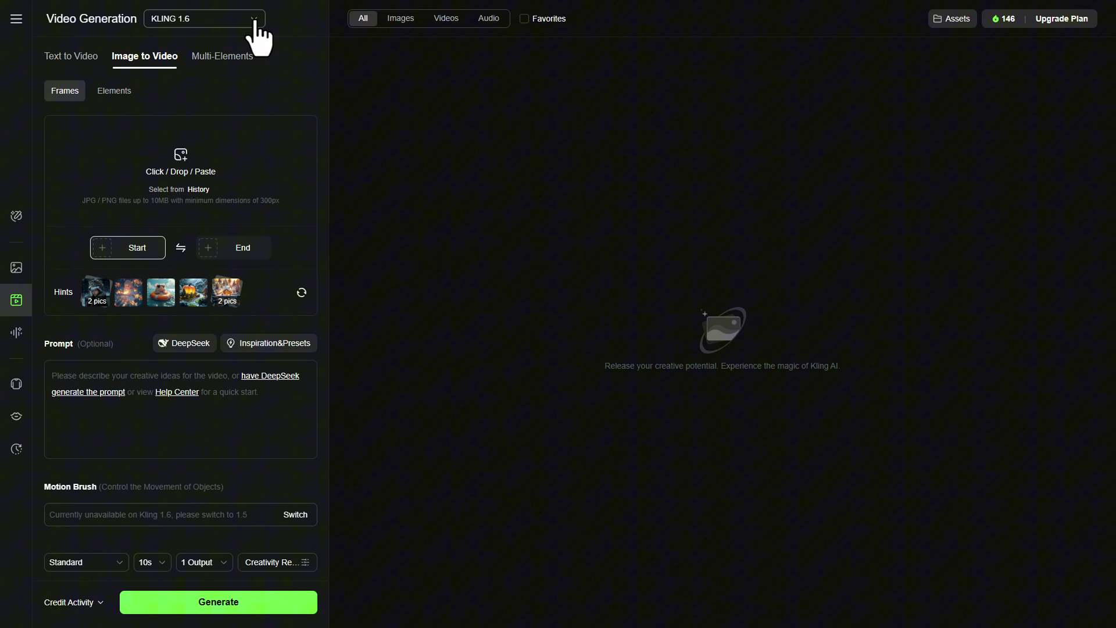
click(316, 24)
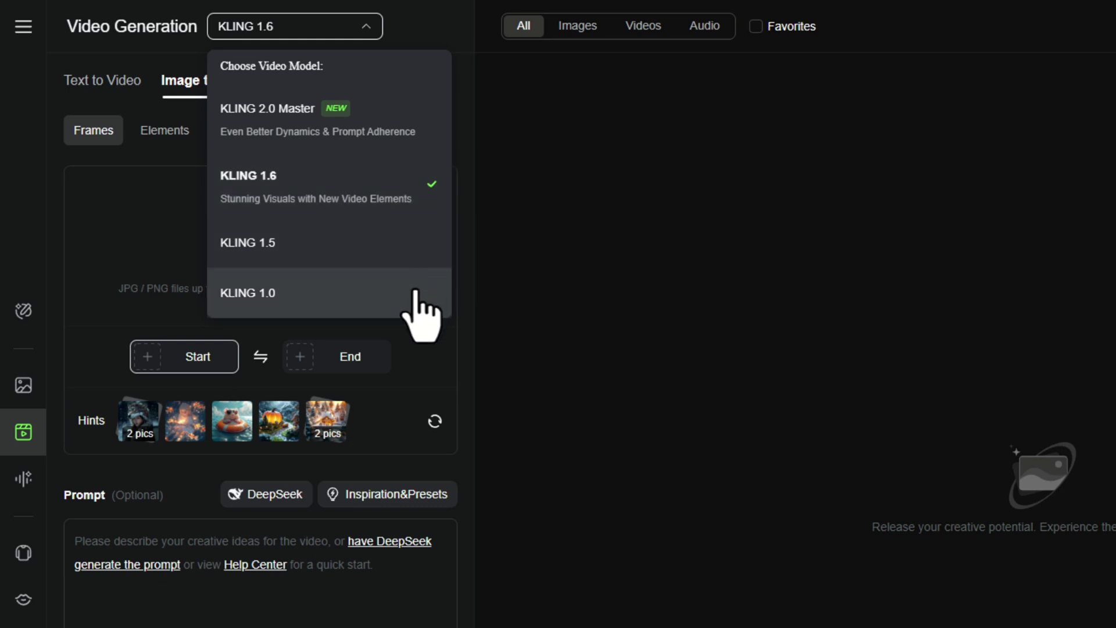
click(430, 199)
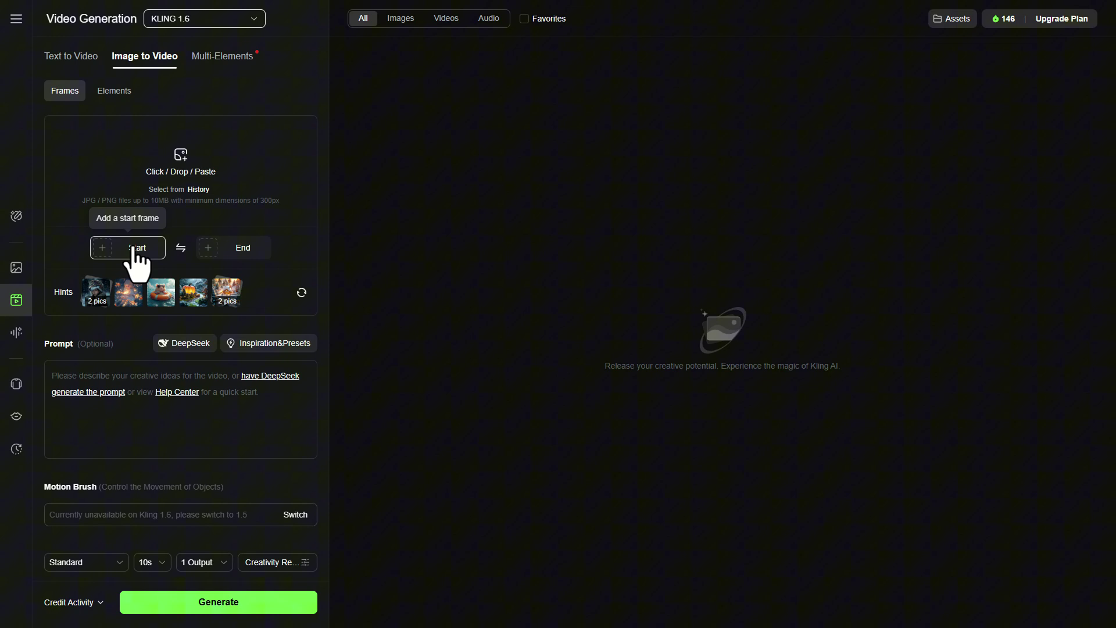
Step: Upload the realistic girl as start frame and prompt her looking at the camera, smiling, winking her right eye
click(132, 249)
click(111, 282)
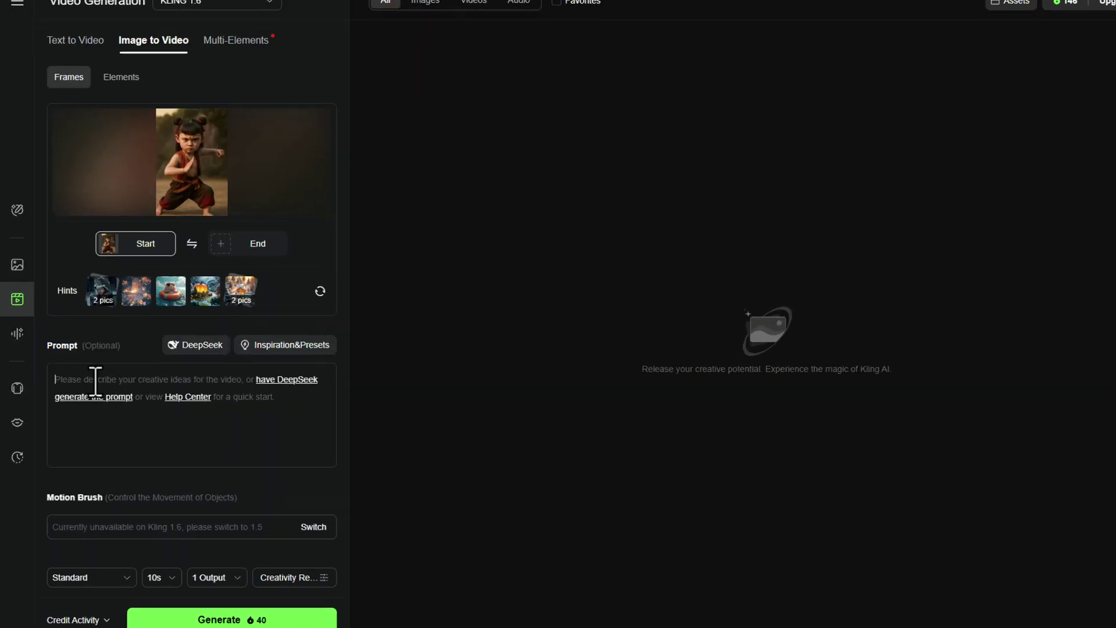
text(T)
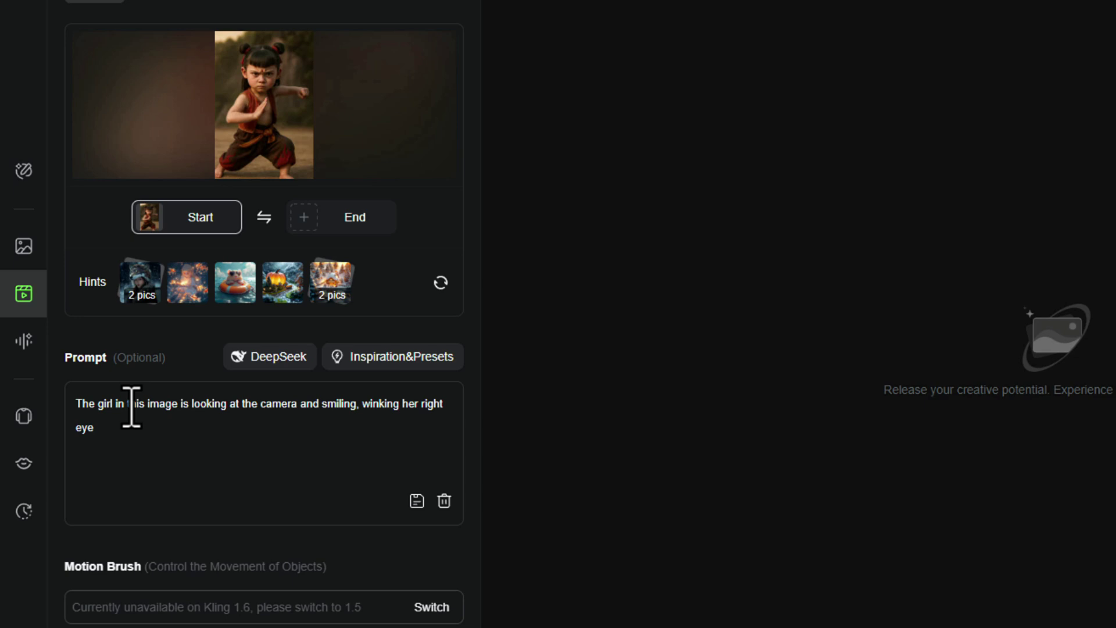
scroll(131, 407, down, 3)
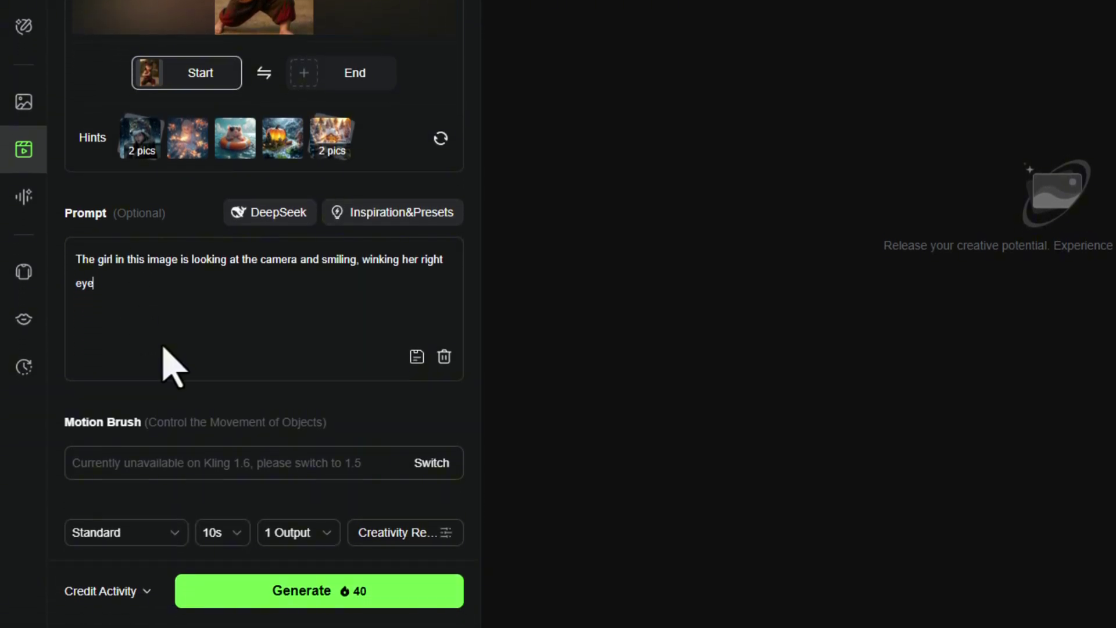
Step: Keep Standard mode, a 10s duration and 1 output for the girl video
click(176, 540)
mouse_move(120, 494)
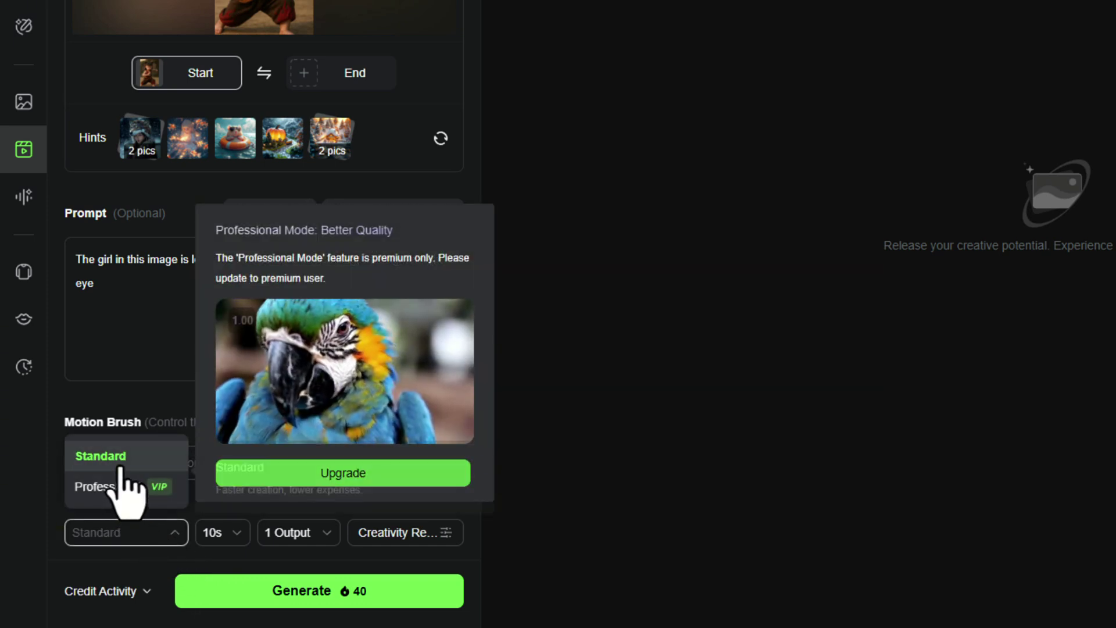
click(227, 532)
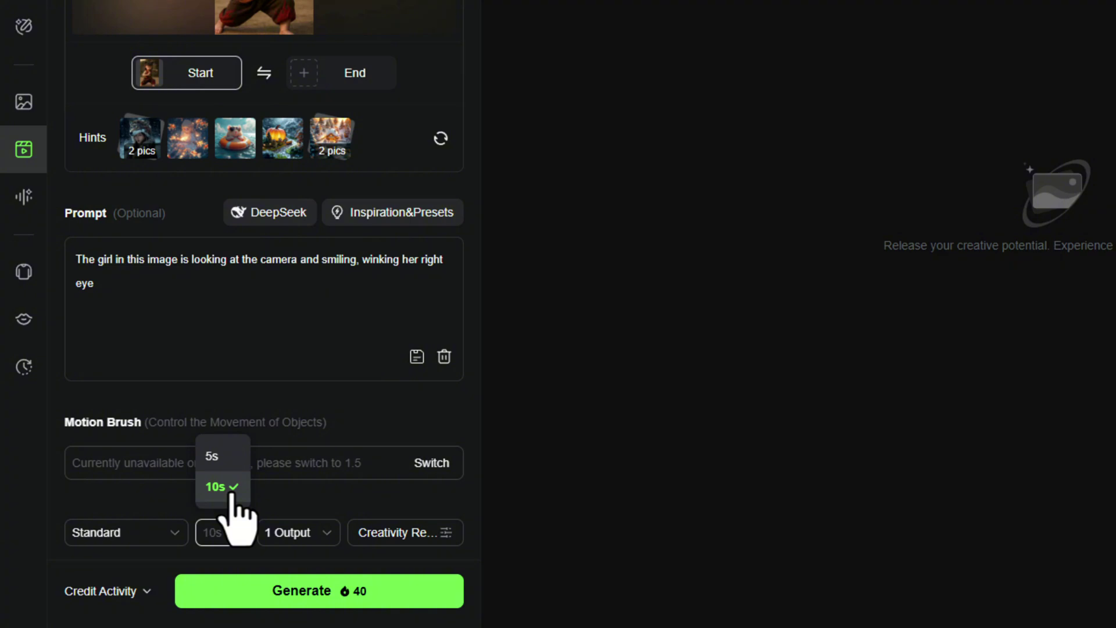
click(232, 488)
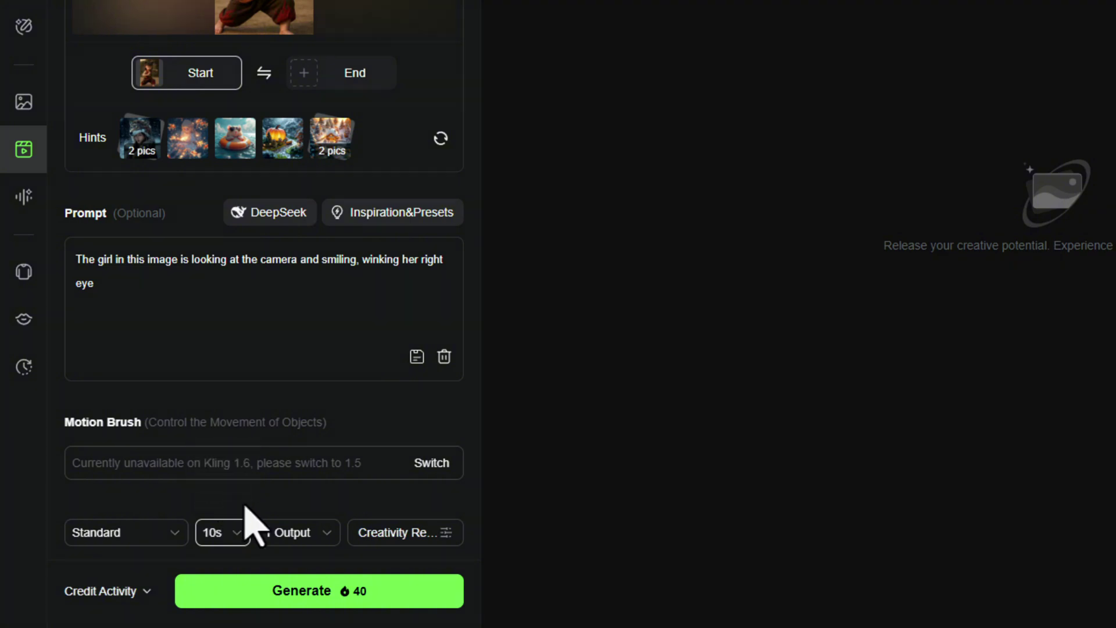
click(316, 534)
mouse_move(336, 425)
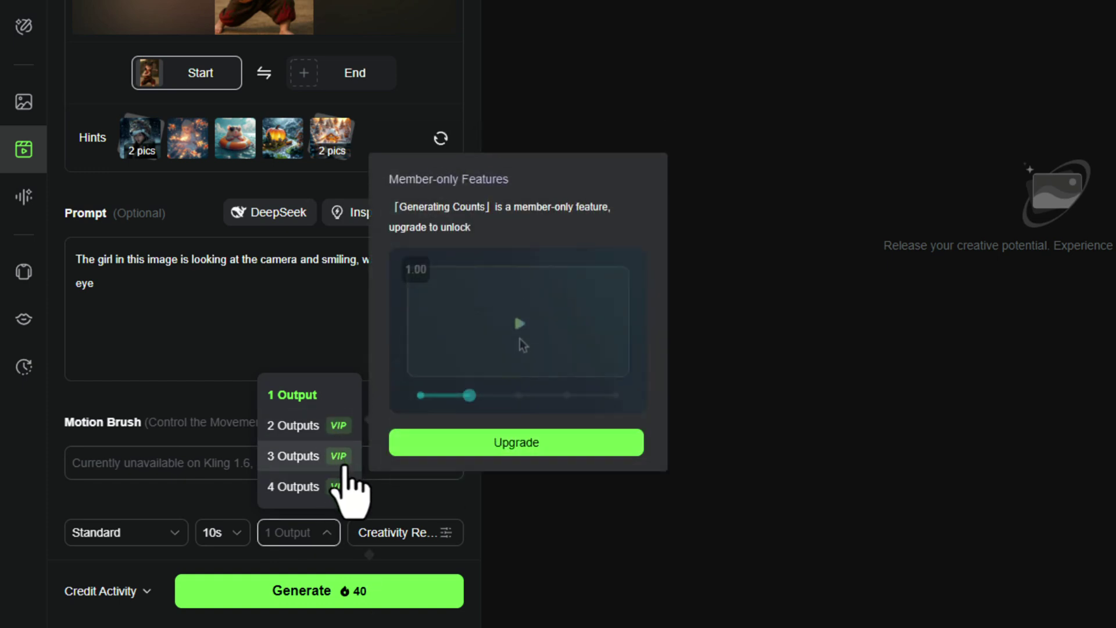
click(328, 535)
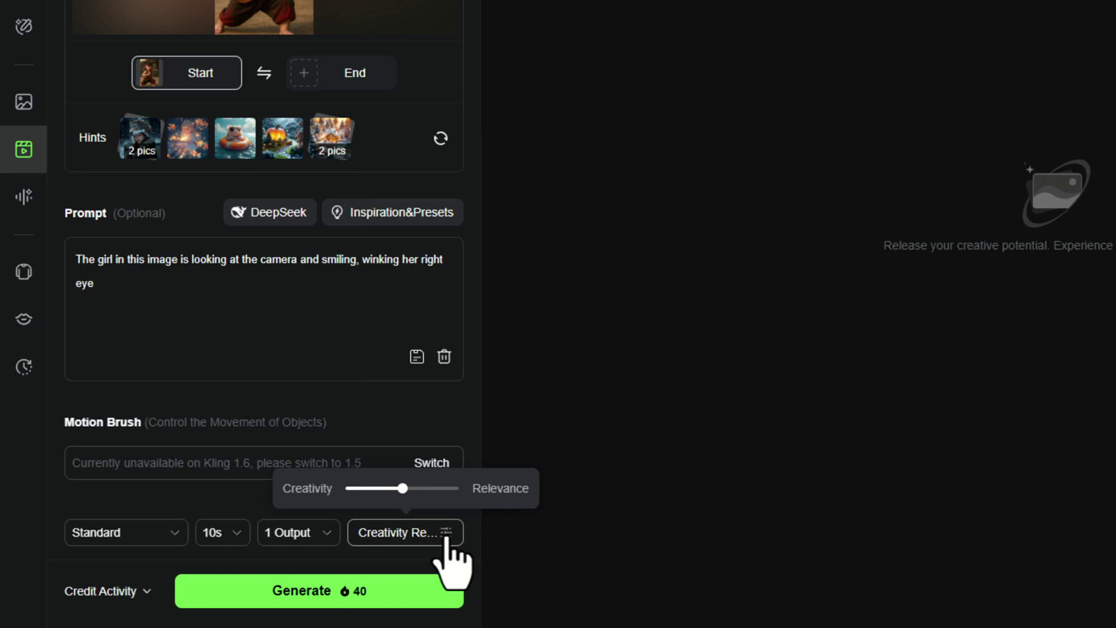
scroll(435, 558, down, 2)
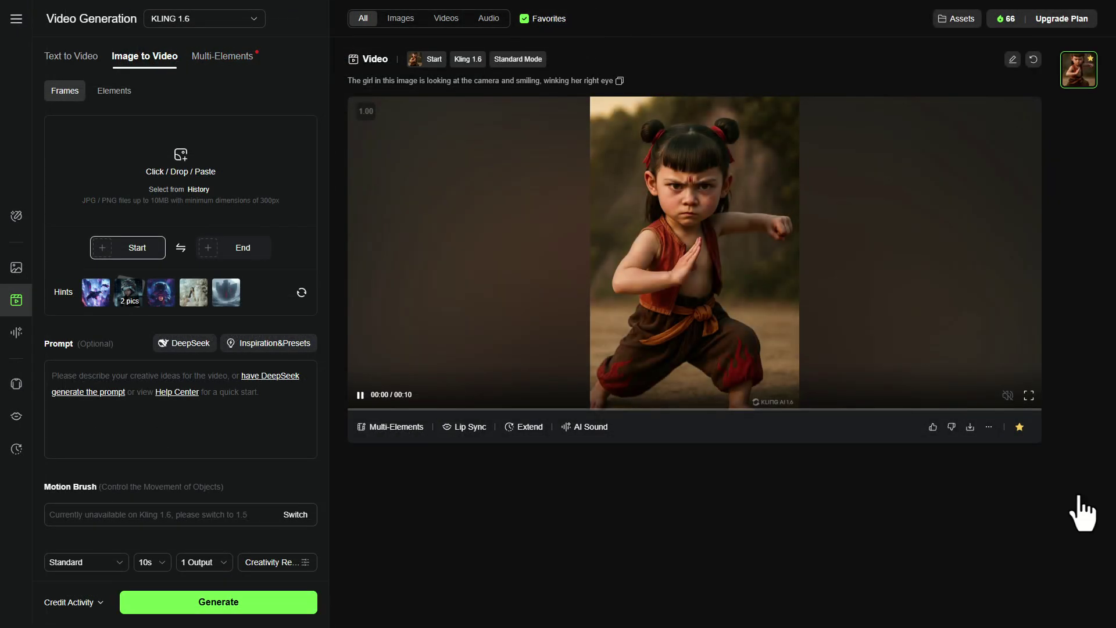
Step: Review the generated 10-second kung-fu stance clip in full screen
click(1028, 396)
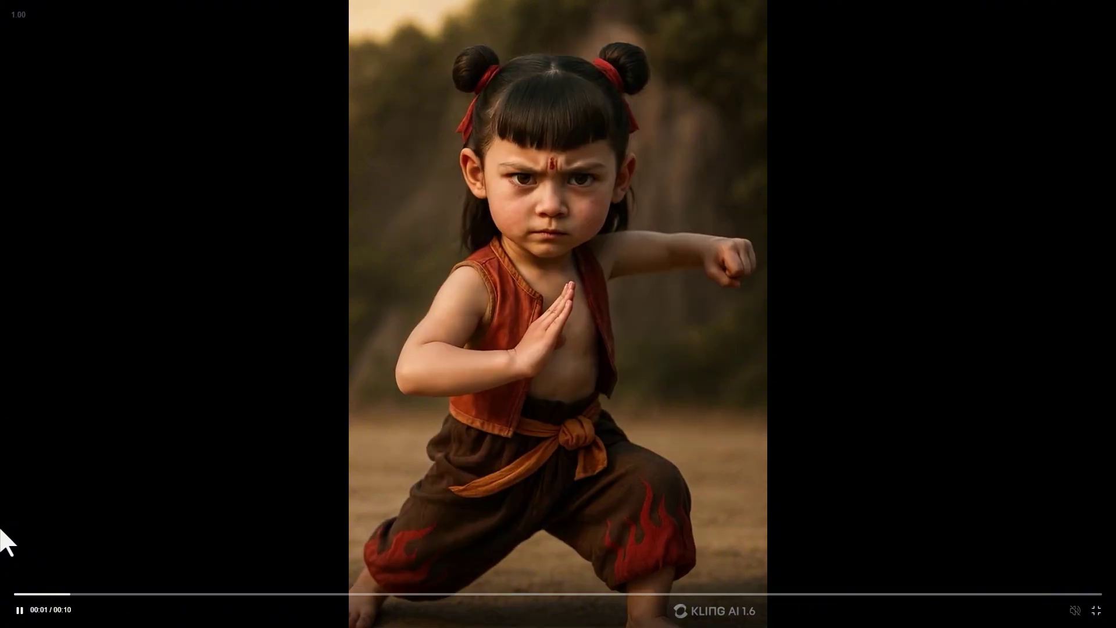
key(Escape)
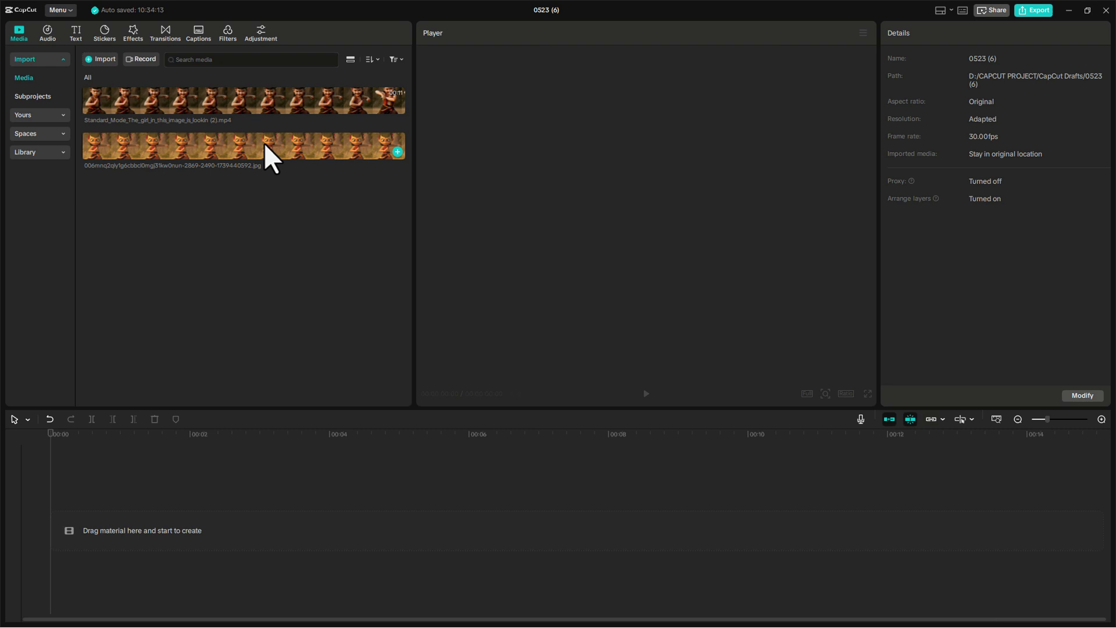
Step: Put the cartoon JPG on the main track and the Kling clip on a track above it
click(264, 142)
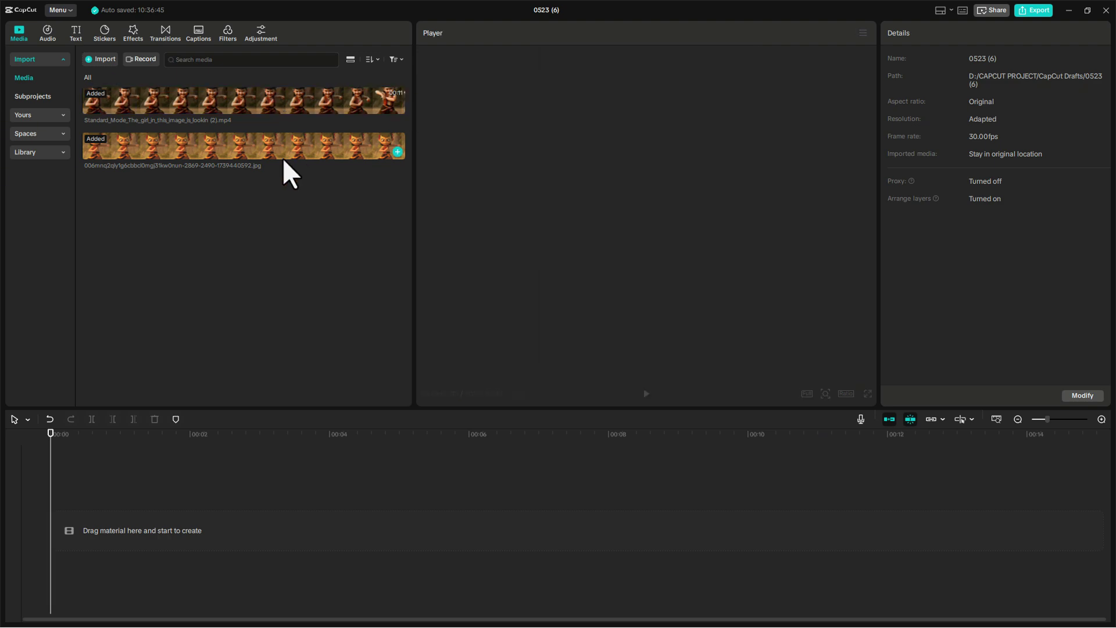
drag(284, 161, 85, 520)
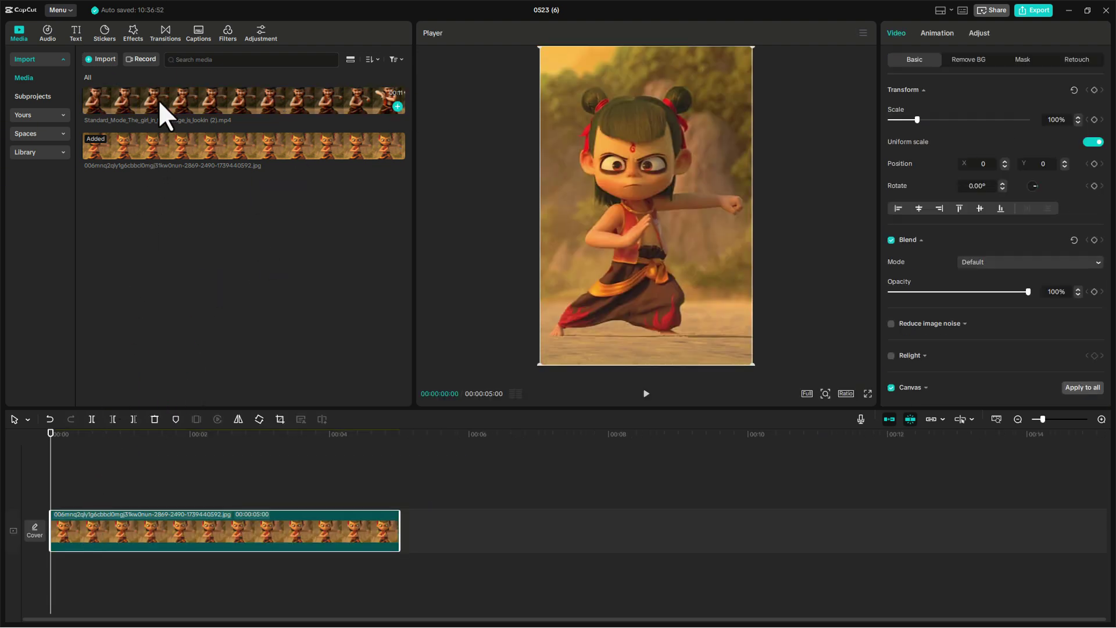
drag(159, 103, 283, 494)
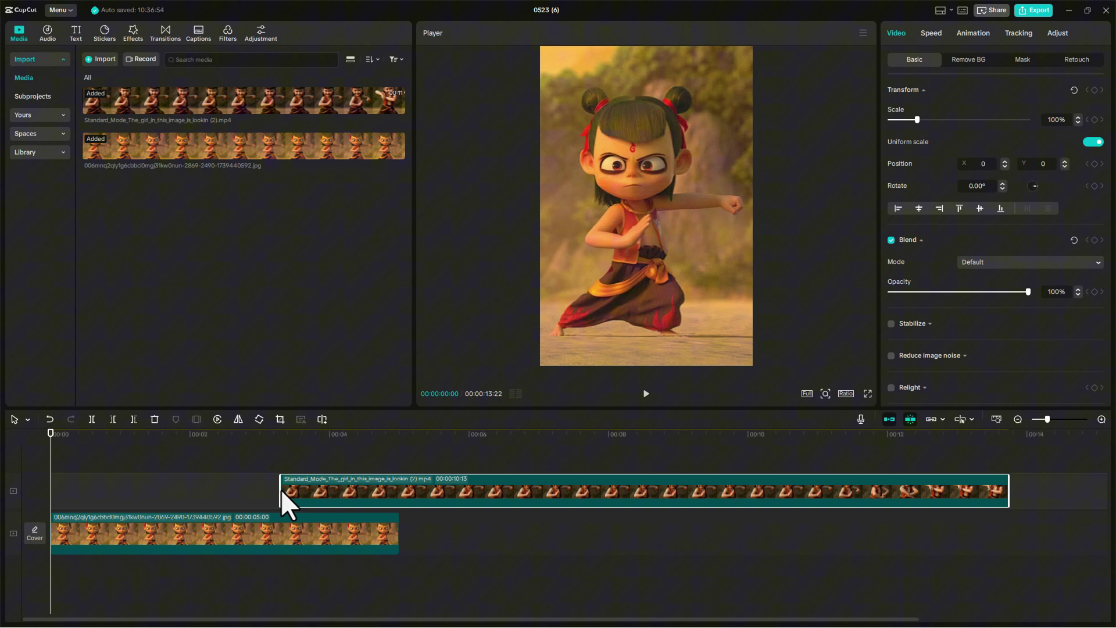
Step: Slide the video right to X 1255 at about 4 seconds so both show side by side
click(343, 437)
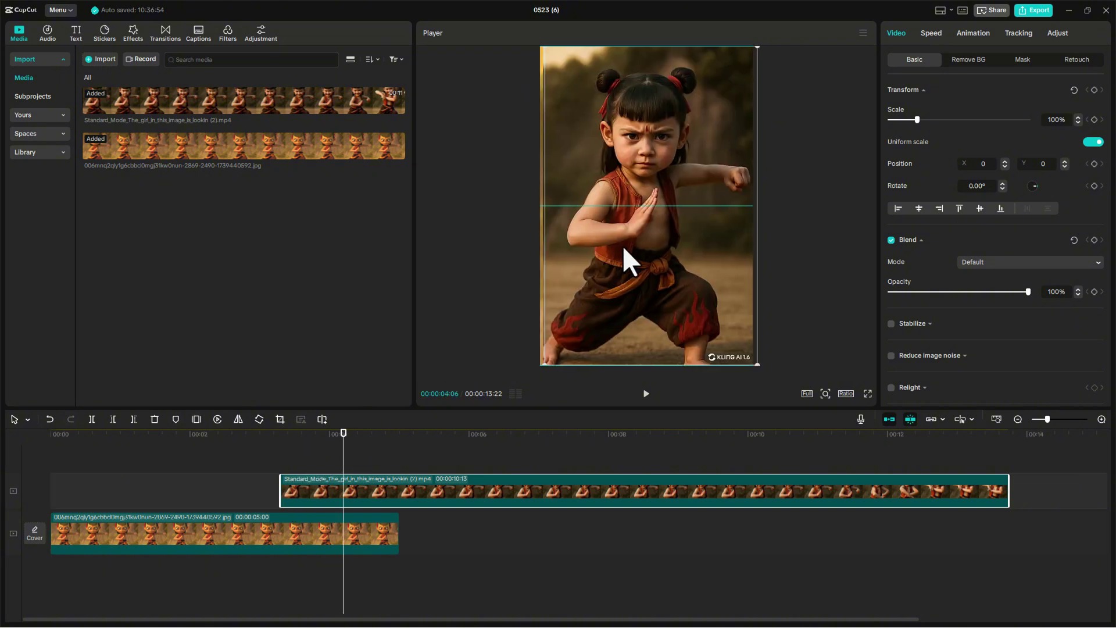
drag(623, 245, 720, 245)
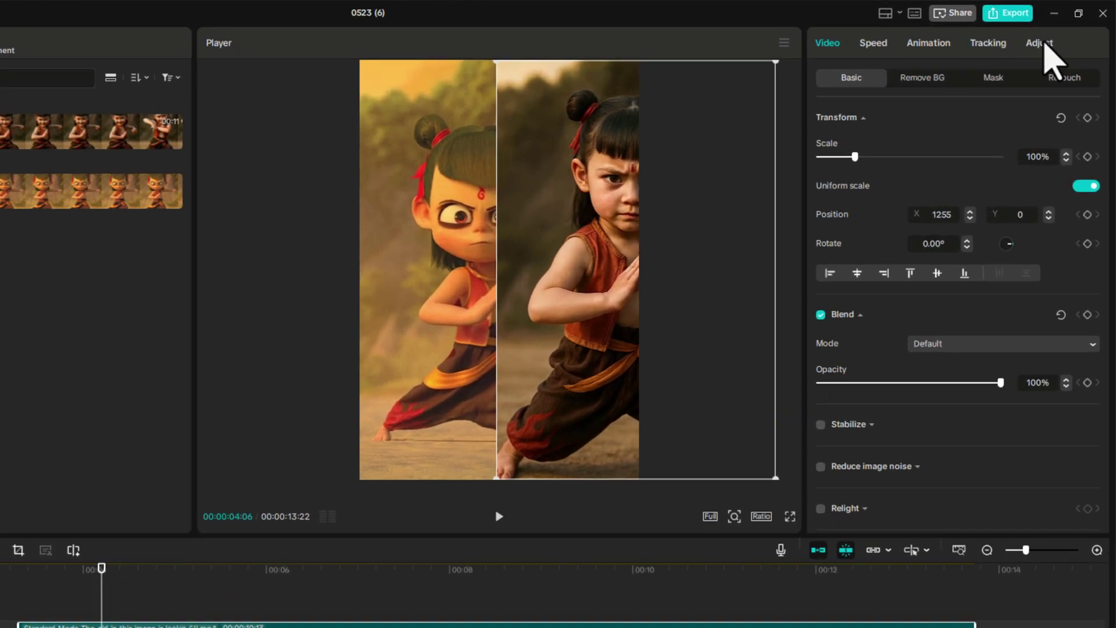
click(1041, 43)
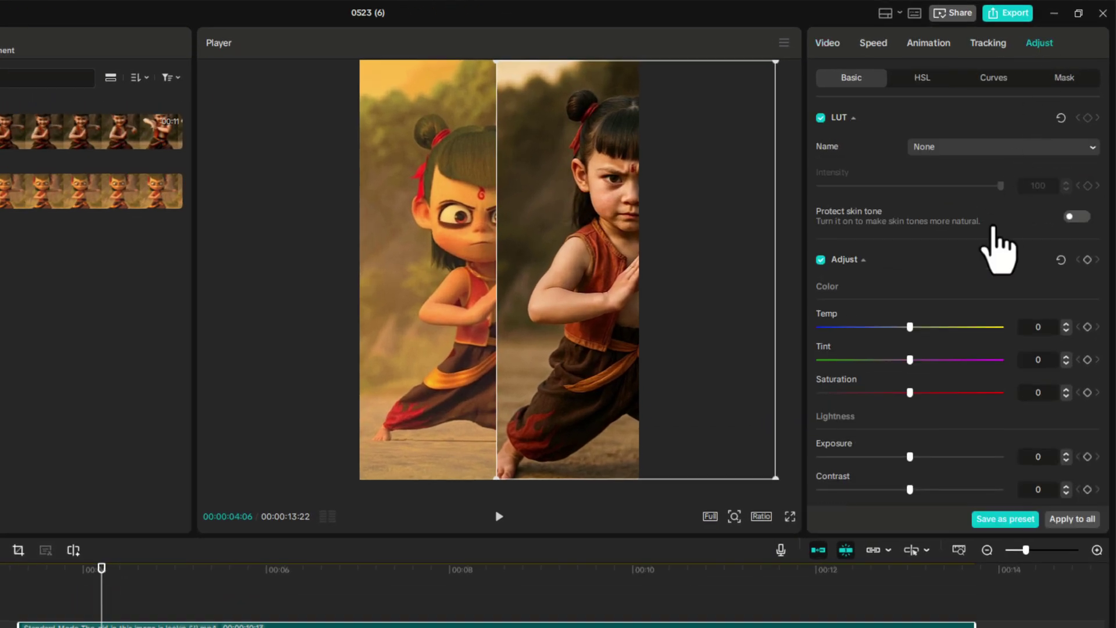
scroll(995, 259, down, 3)
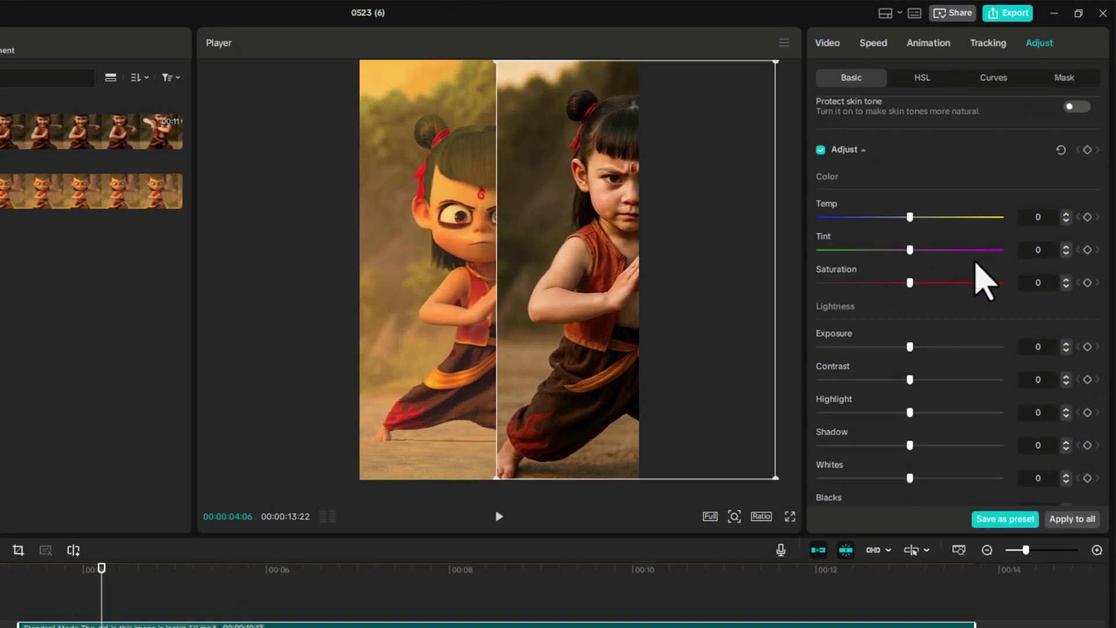
Step: Warm the Kling video (Exposure 3, Temp 21) and raise the cartoon image's contrast with lower saturation
drag(911, 347, 916, 347)
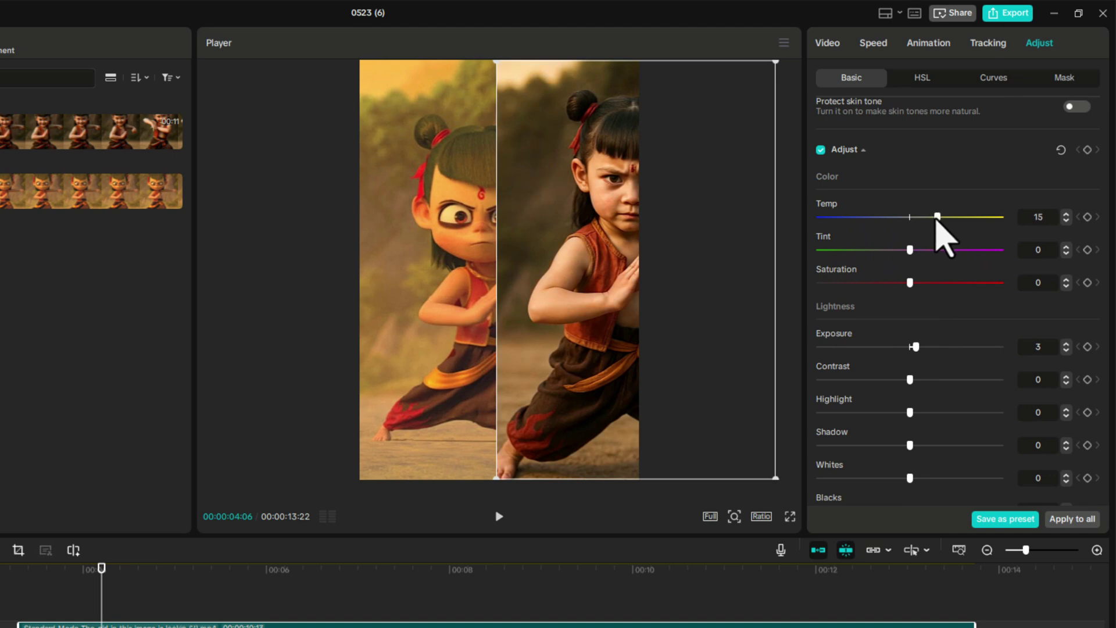
drag(937, 217, 947, 217)
click(241, 605)
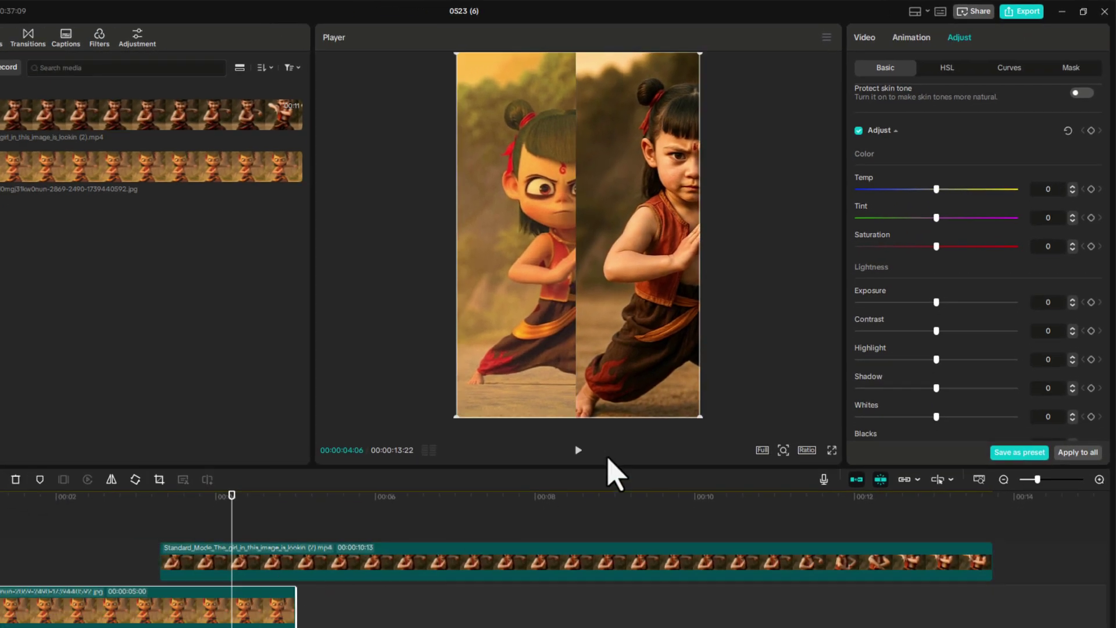
drag(936, 330, 928, 399)
scroll(939, 418, down, 2)
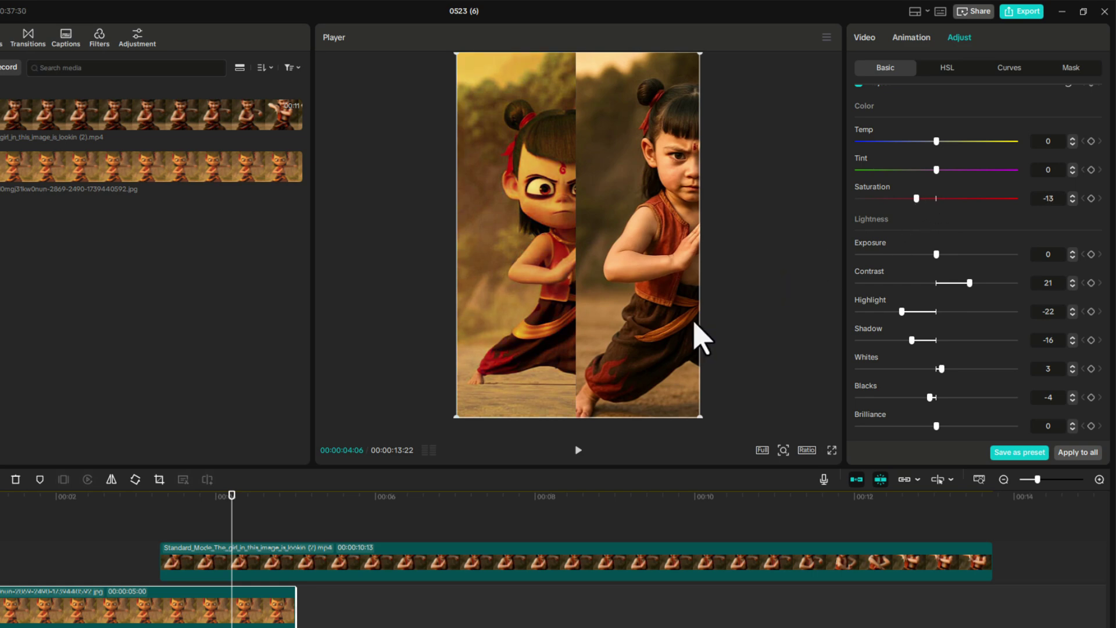
click(241, 575)
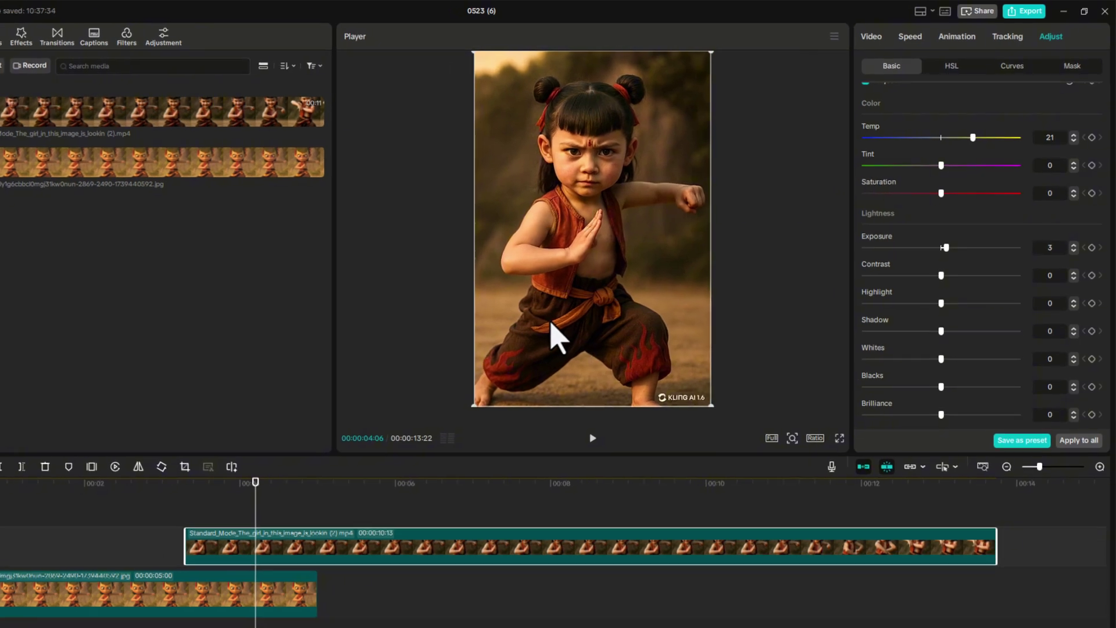
Step: Trim the cartoon image clip to about two seconds
click(313, 558)
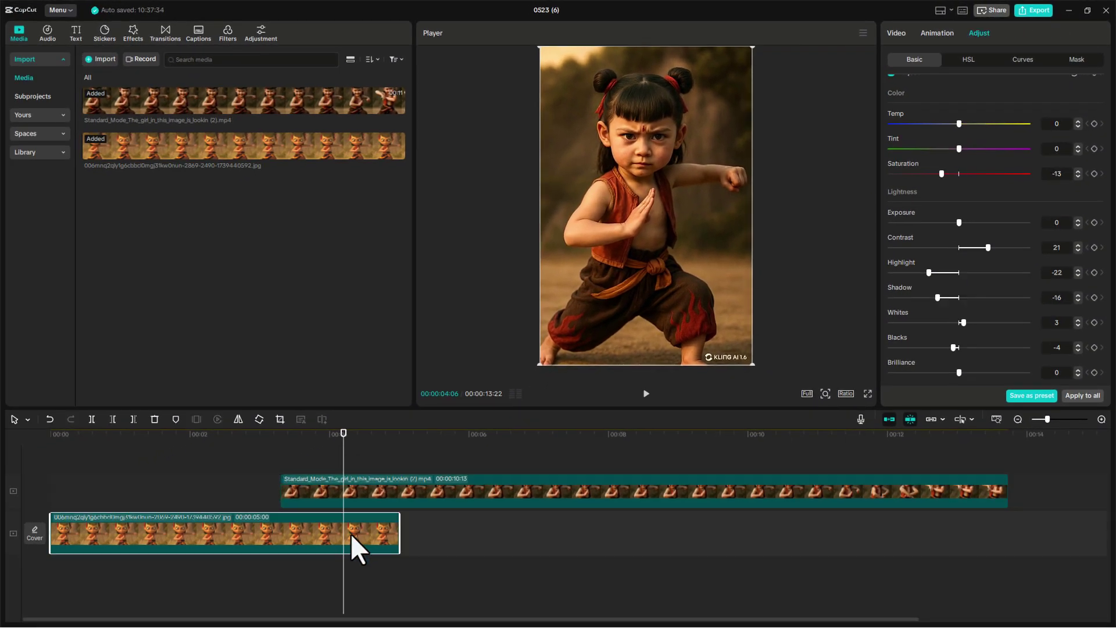
click(400, 531)
drag(399, 531, 218, 532)
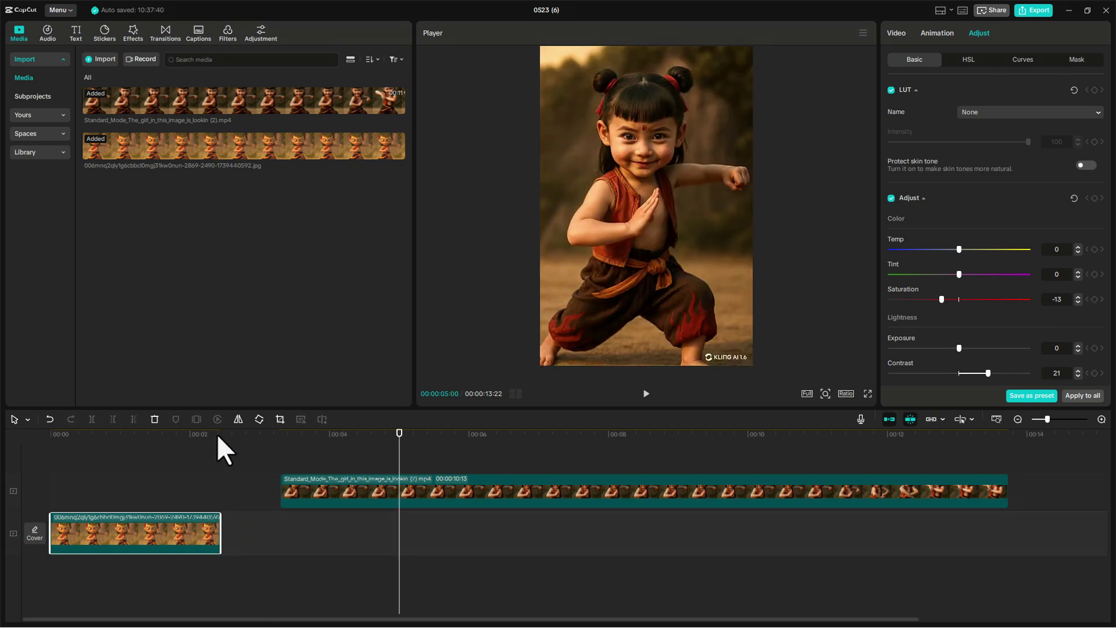
Step: Add a Transform keyframe at the first frame, then move the playhead to 00:00:01:28
click(26, 440)
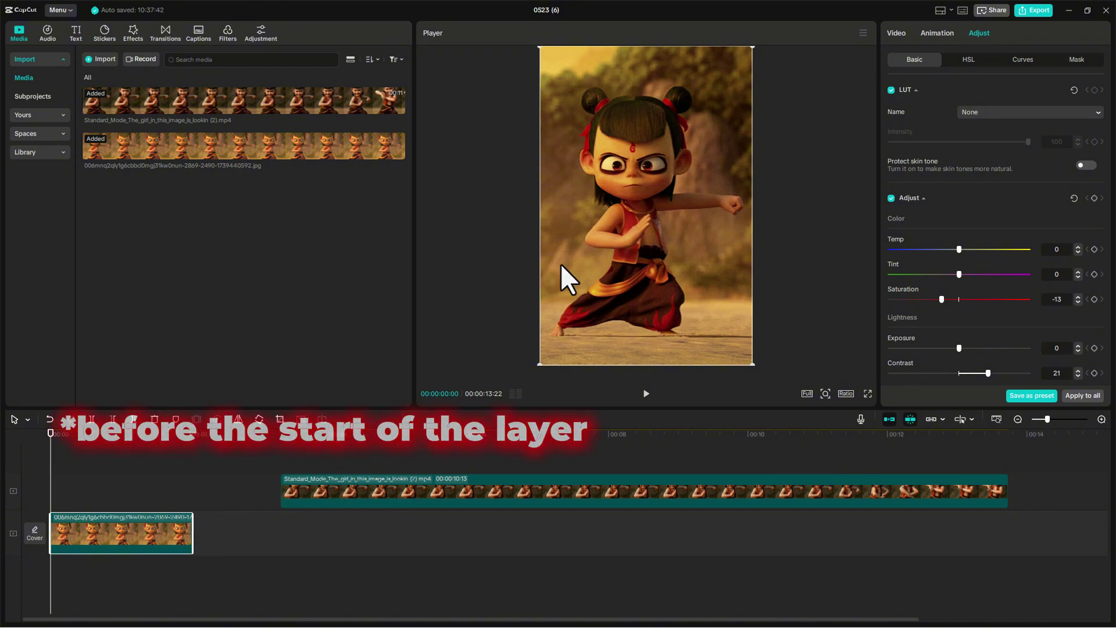
click(895, 33)
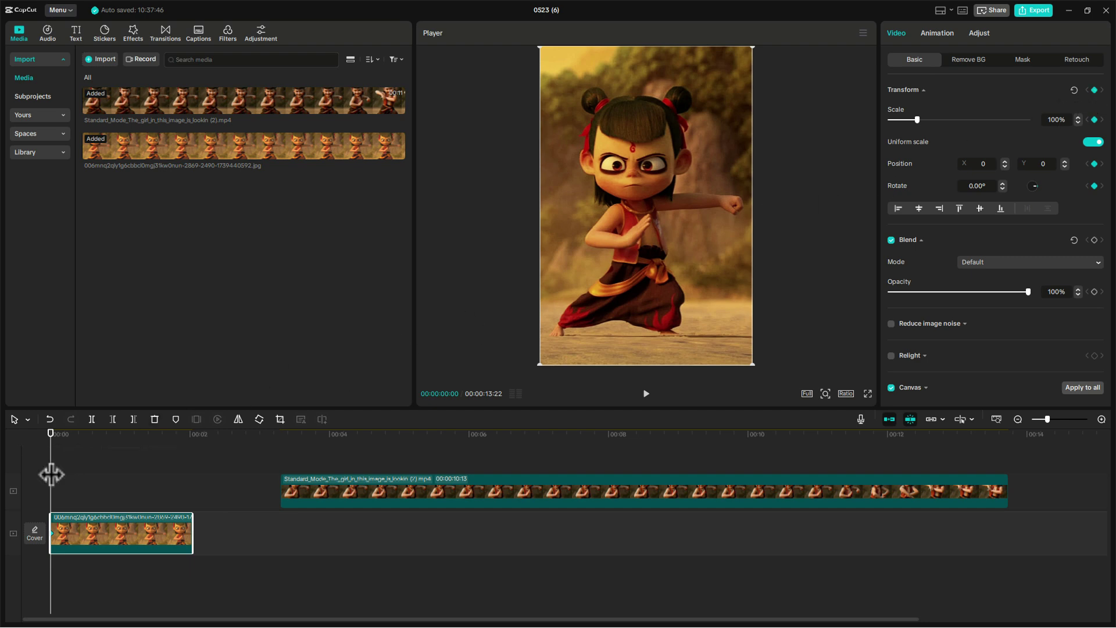
drag(52, 475, 187, 476)
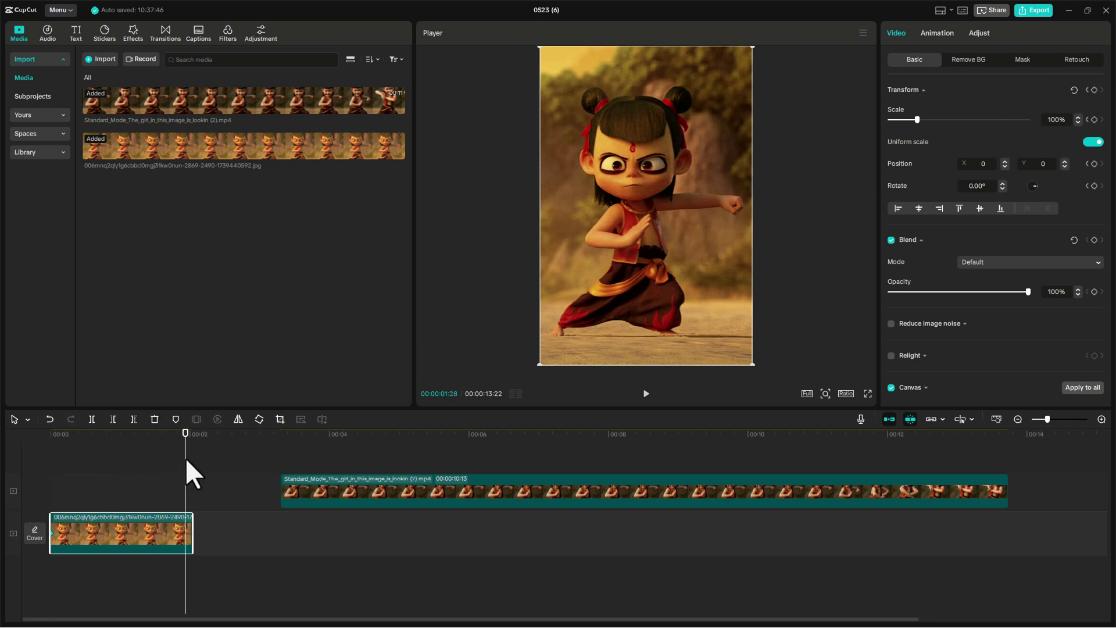
Step: Align the video overlay at the playhead, half transparent and enlarged over the cartoon, keyframing this start
drag(752, 365, 686, 293)
drag(321, 498, 229, 503)
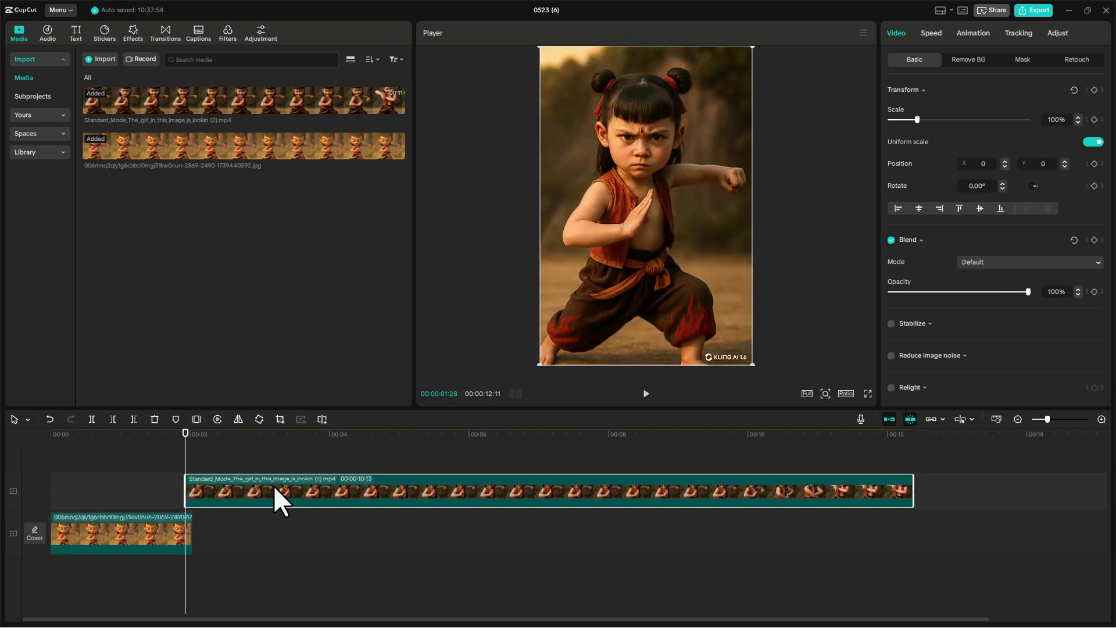
click(964, 291)
drag(689, 252, 690, 271)
drag(752, 56, 712, 124)
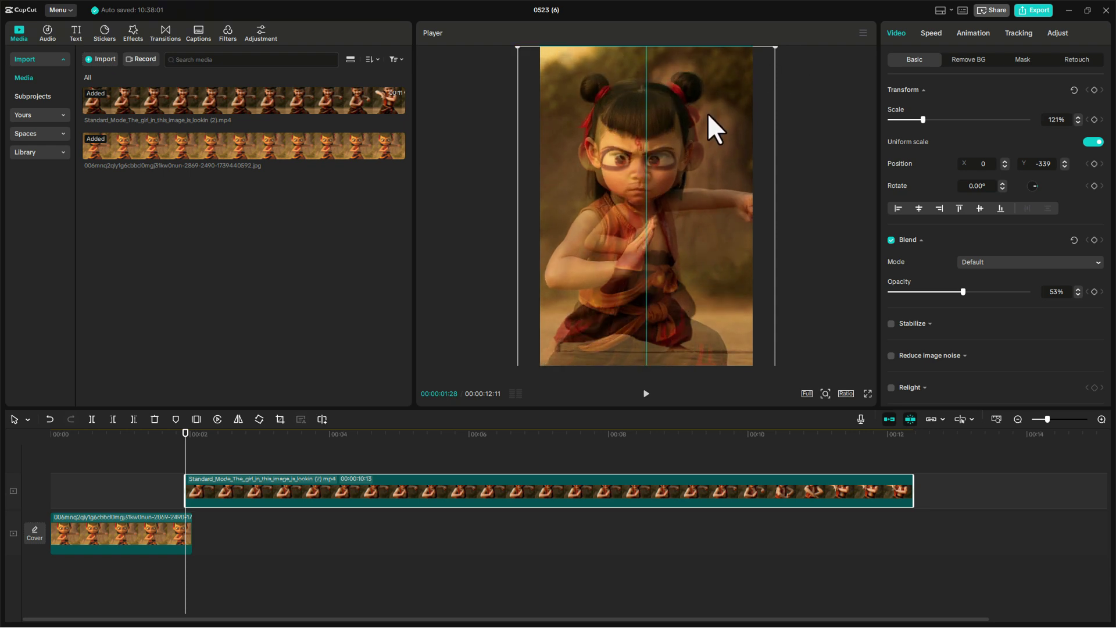
click(1094, 90)
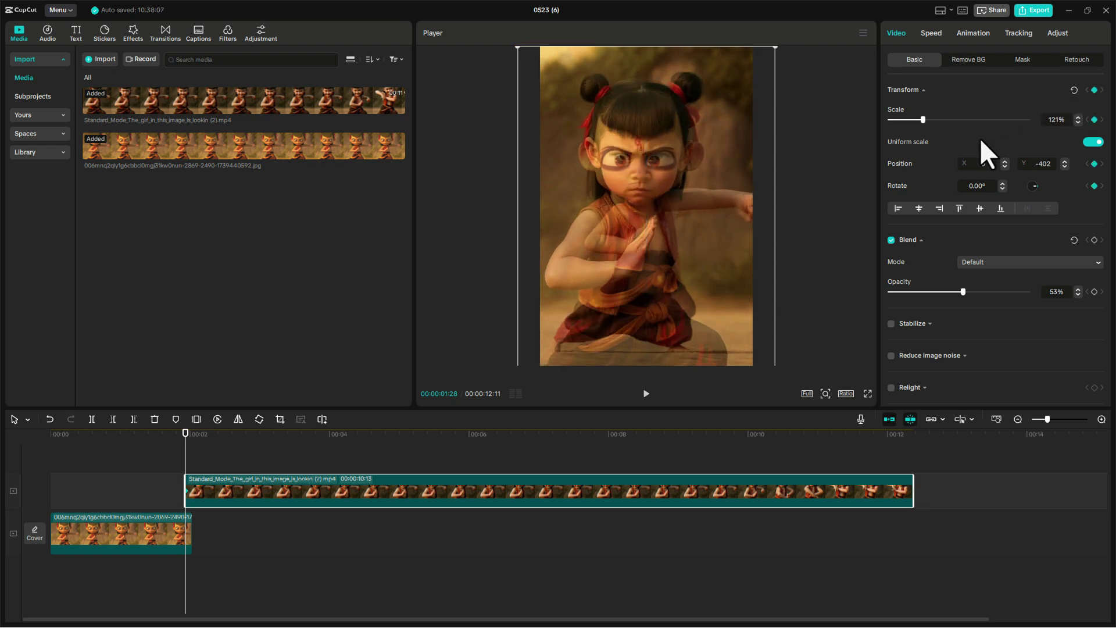
Step: At 00:03:28 set opacity 100%, scale 100% and Position Y 0, then scrub to preview the zoom
click(325, 439)
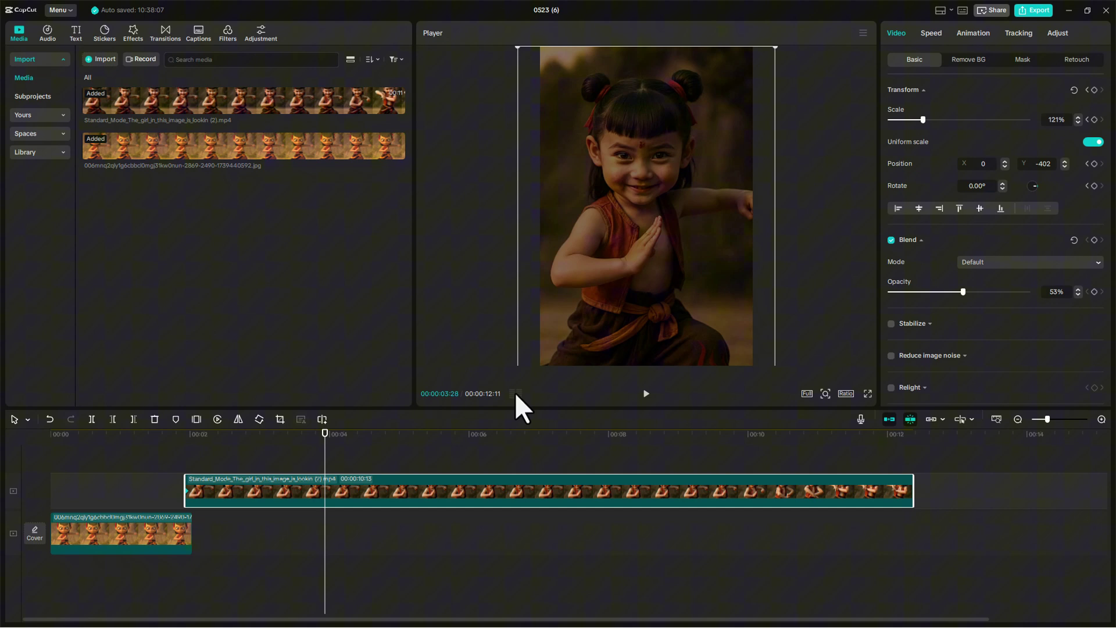
drag(956, 293, 1059, 283)
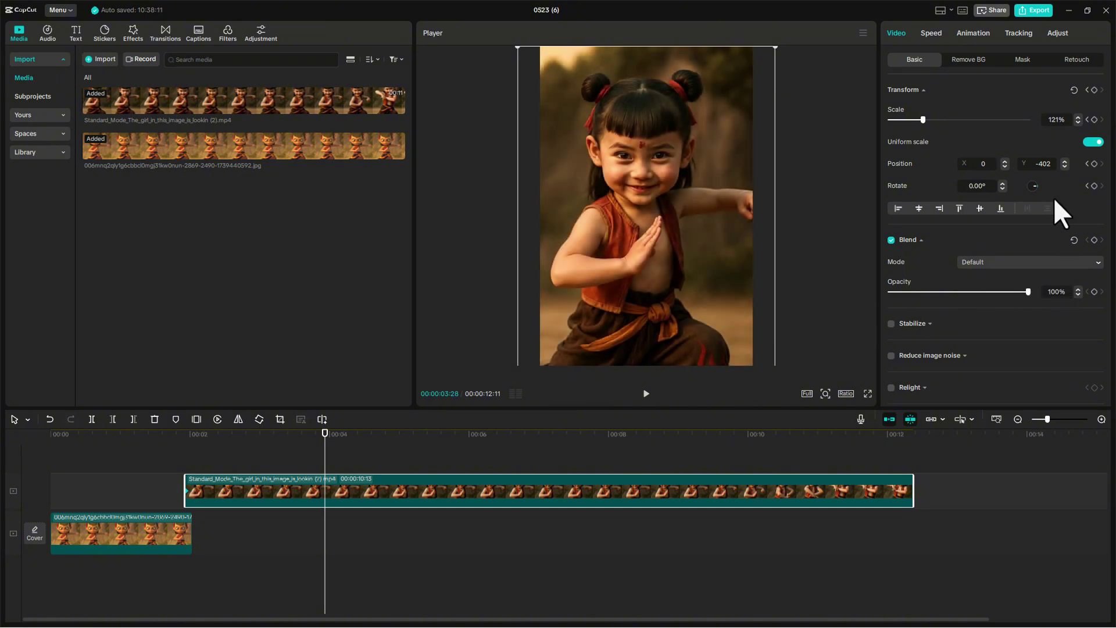
click(1049, 125)
text(100)
key(Return)
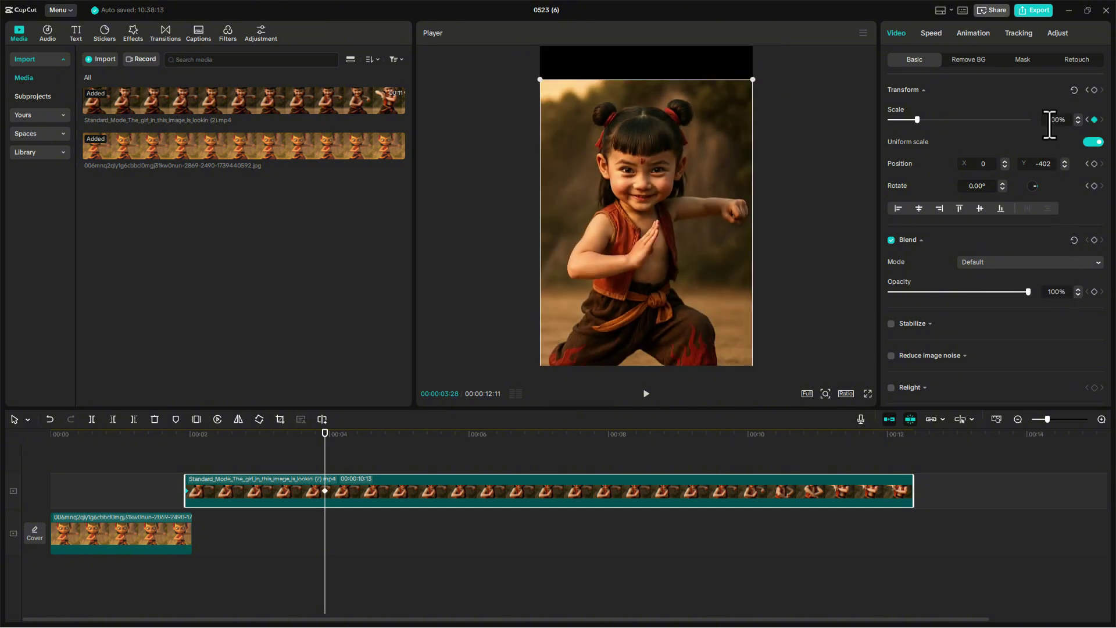
key(Return)
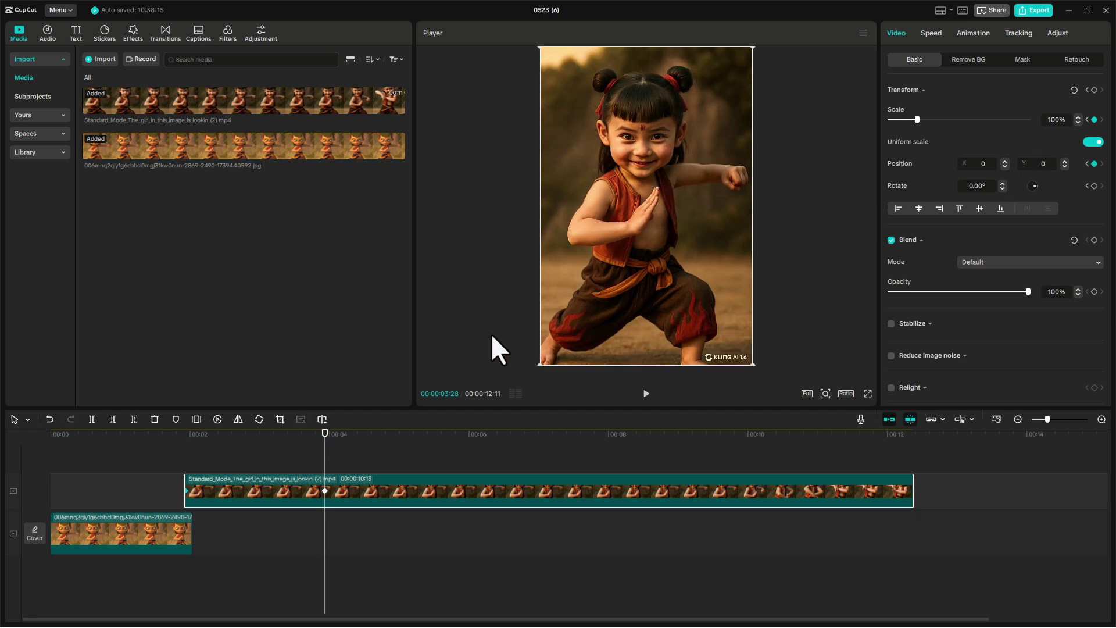
drag(152, 438, 185, 449)
Step: Place the real-life clip after the image on the main track and join them with a Mix transition
drag(221, 492, 227, 529)
click(157, 528)
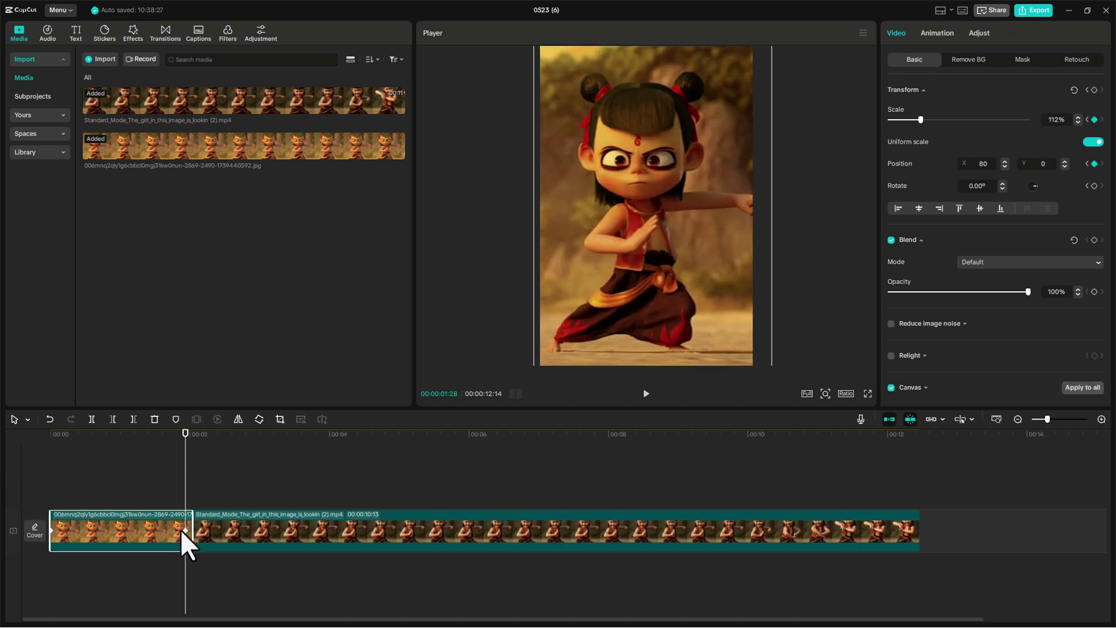
click(166, 33)
drag(107, 90, 189, 535)
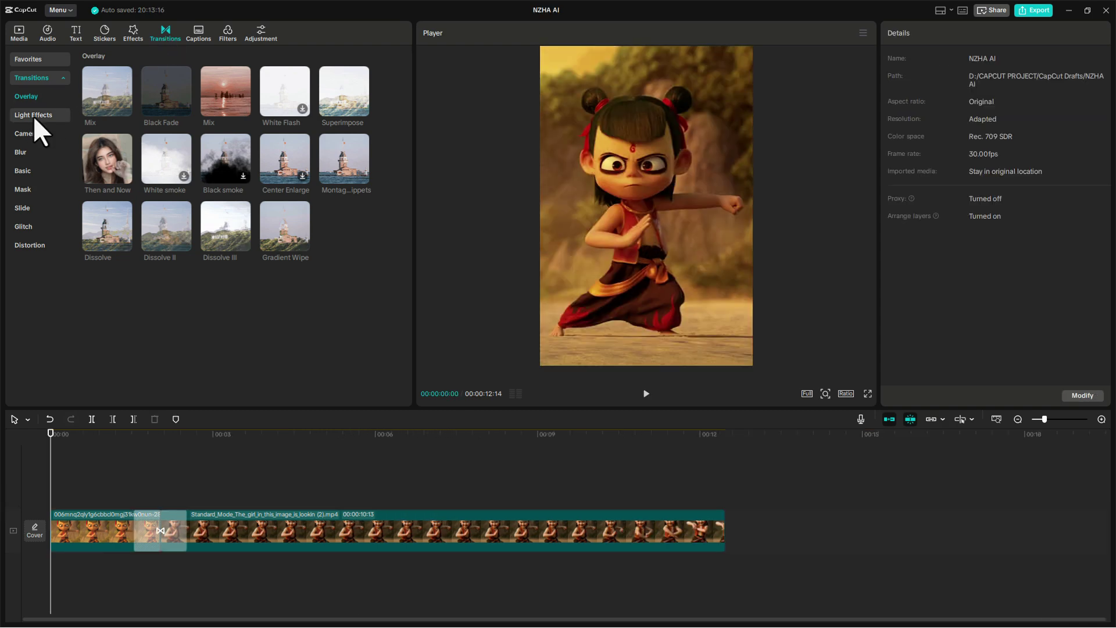
Step: Preview the Light Beam and Light Sweep II transitions, then scrub through the whole video
click(33, 116)
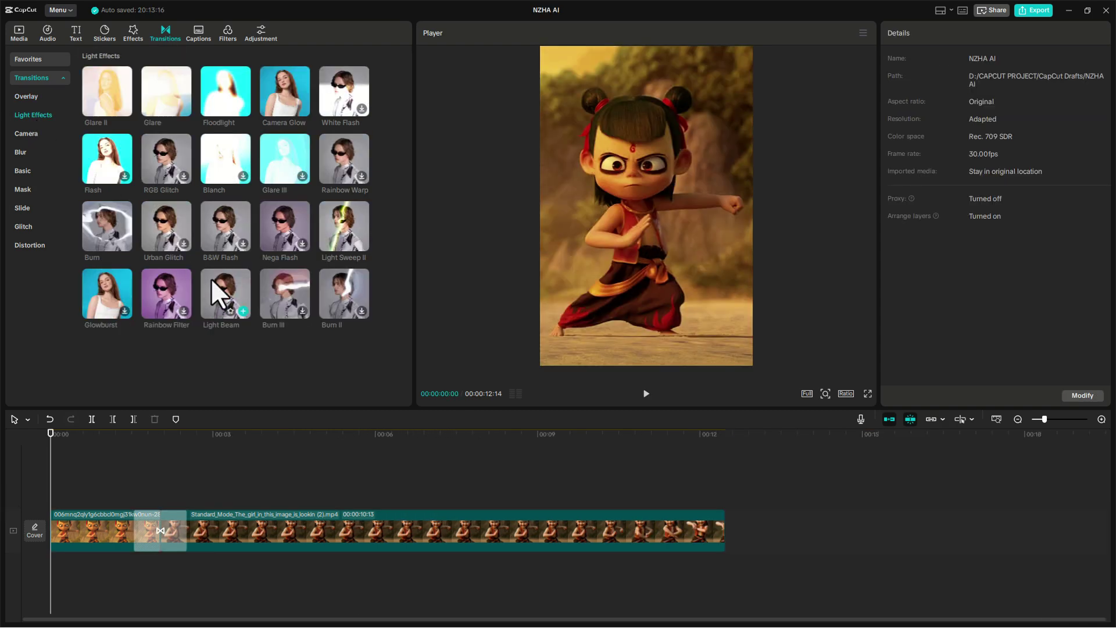
click(222, 289)
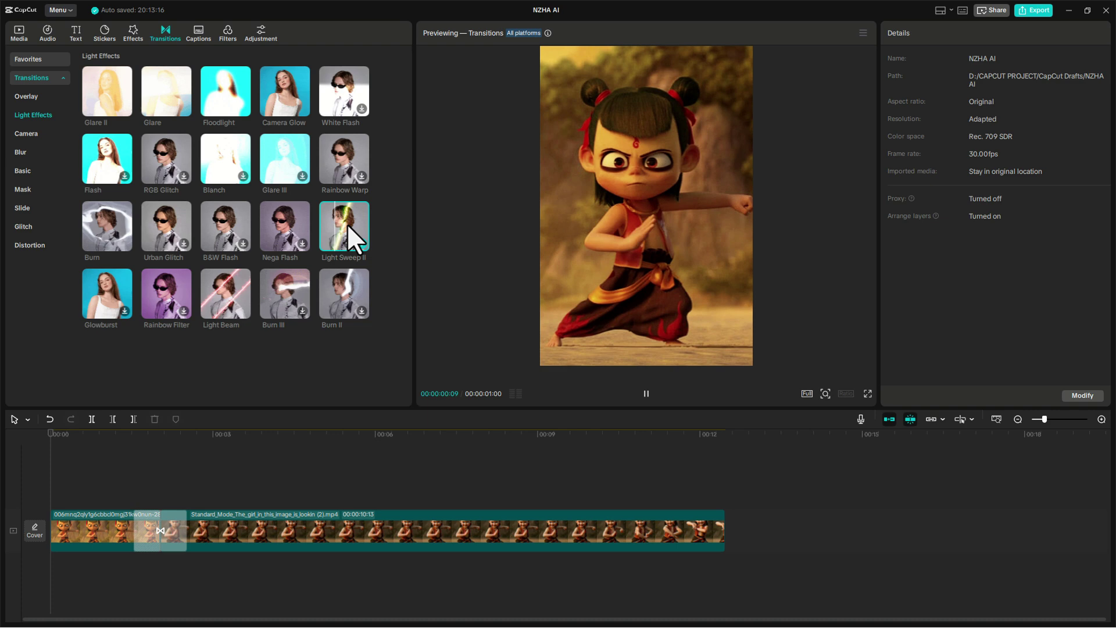
drag(349, 223, 140, 530)
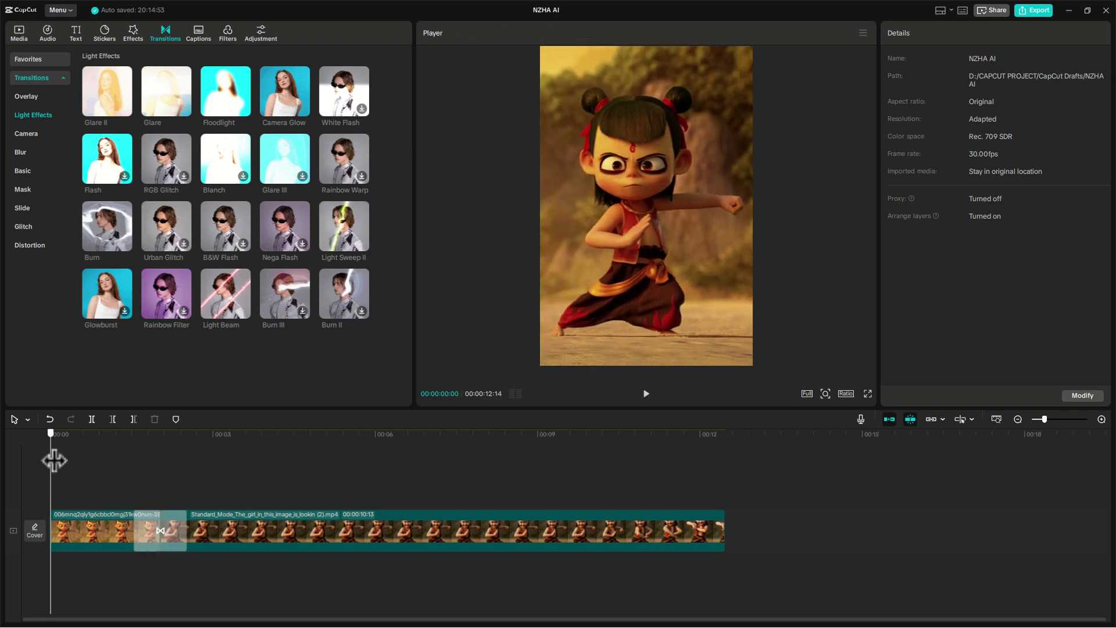
drag(54, 460, 724, 498)
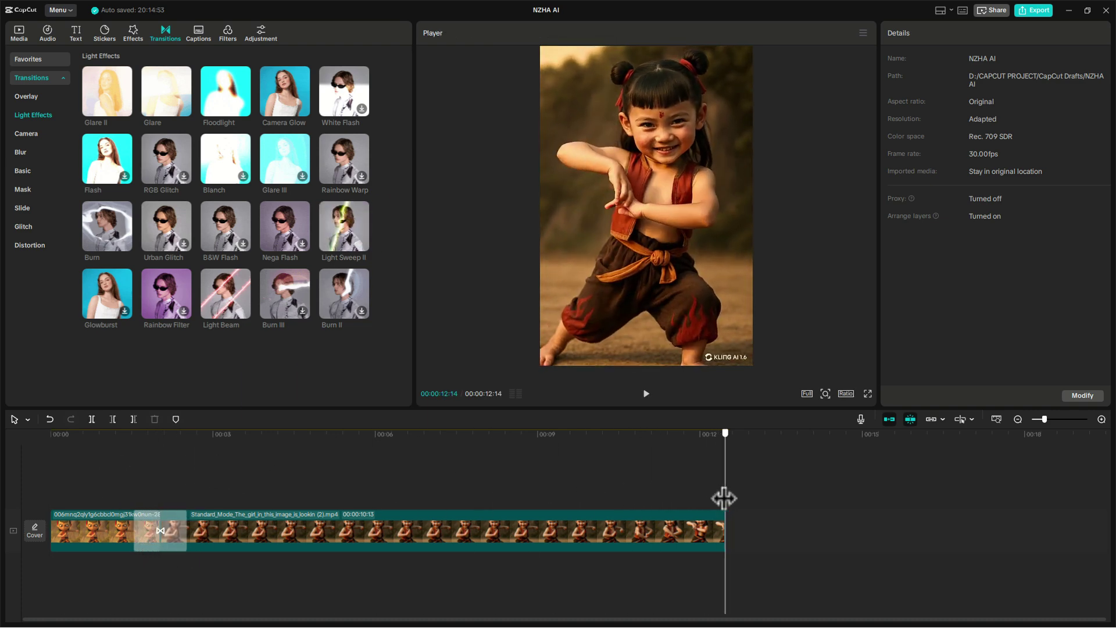
Step: Set the NZHA AI export resolution to 1080P
click(1045, 12)
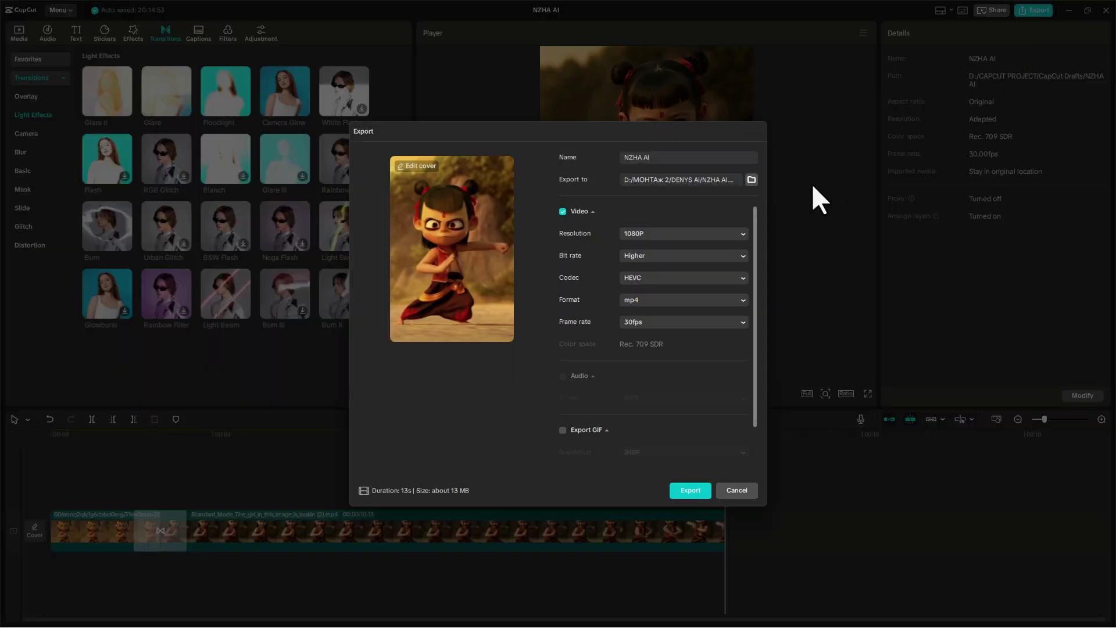
click(741, 236)
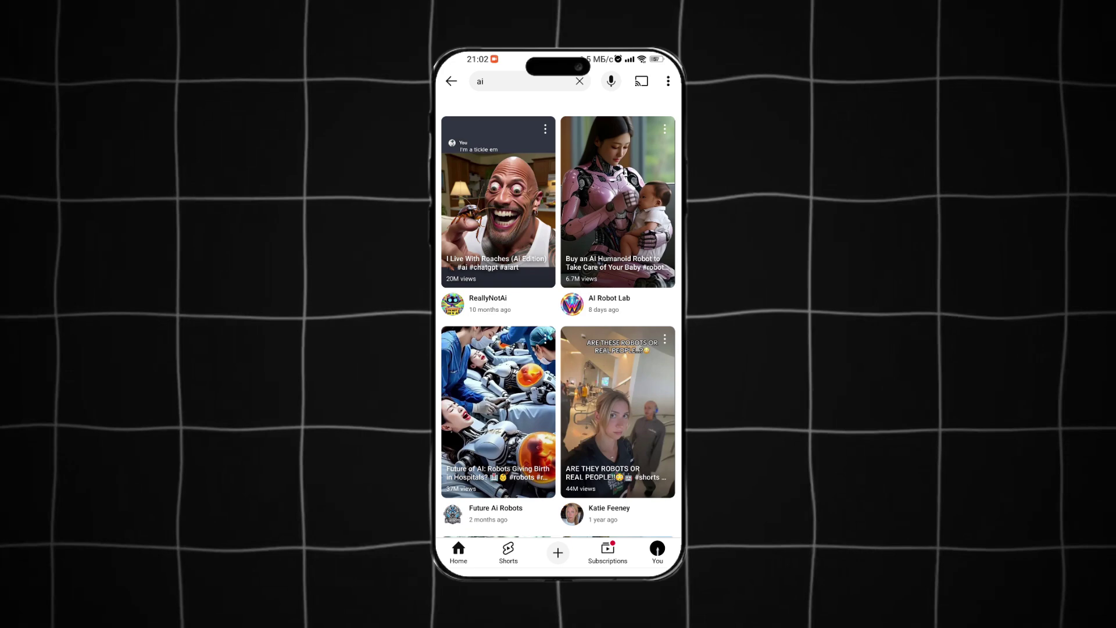
Step: Start a new Short from the Ne Zha video with the YOUR WAY'S BETTER sound
click(558, 552)
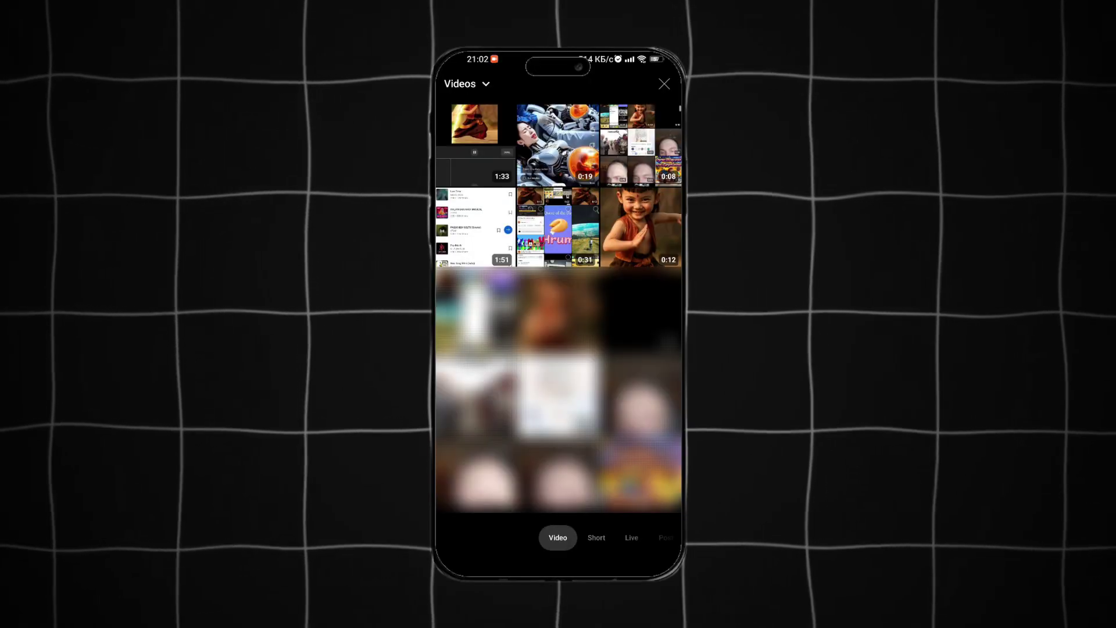
click(471, 119)
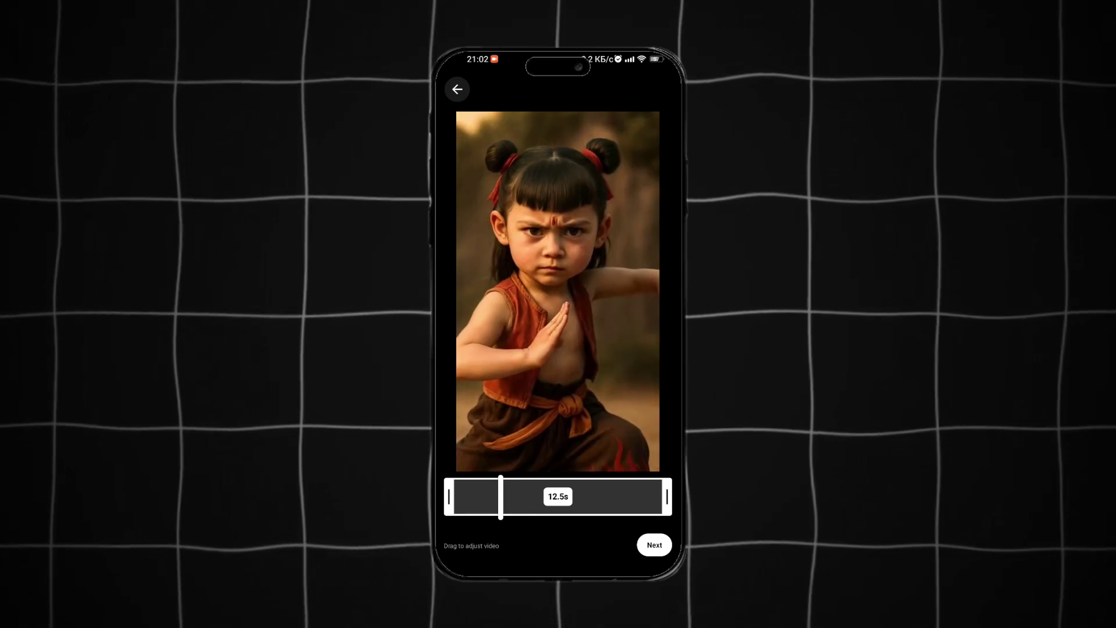
click(654, 545)
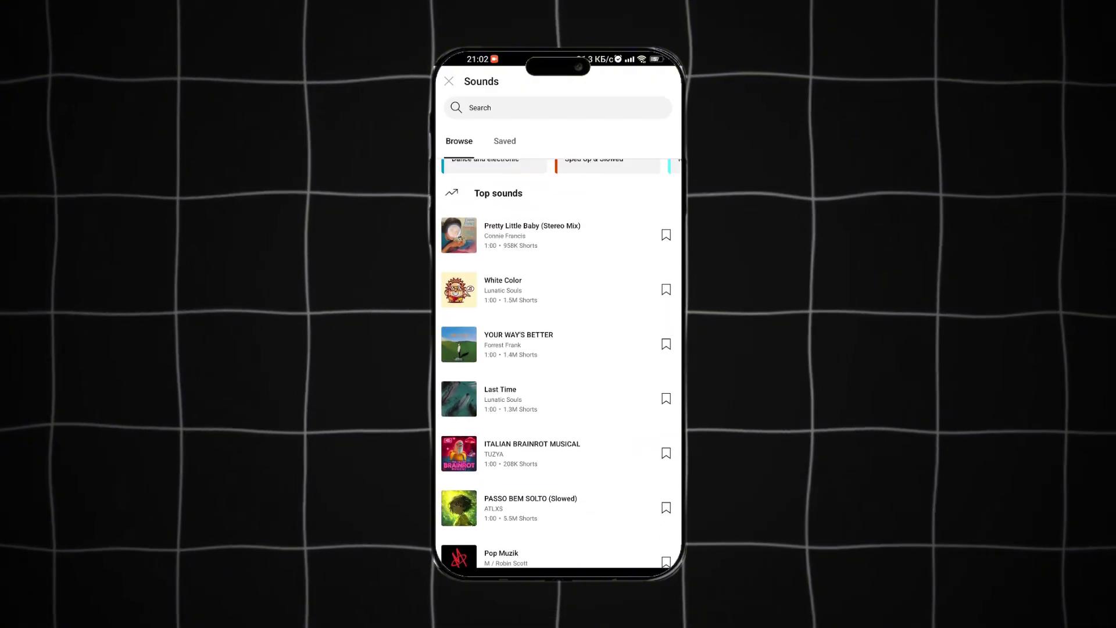
click(532, 235)
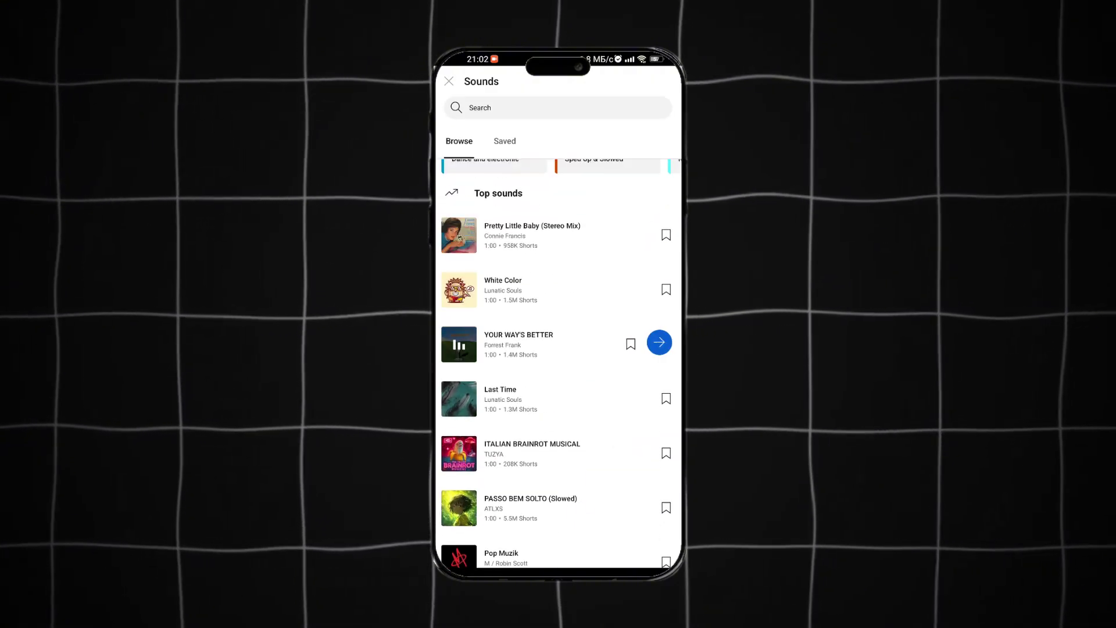
click(659, 343)
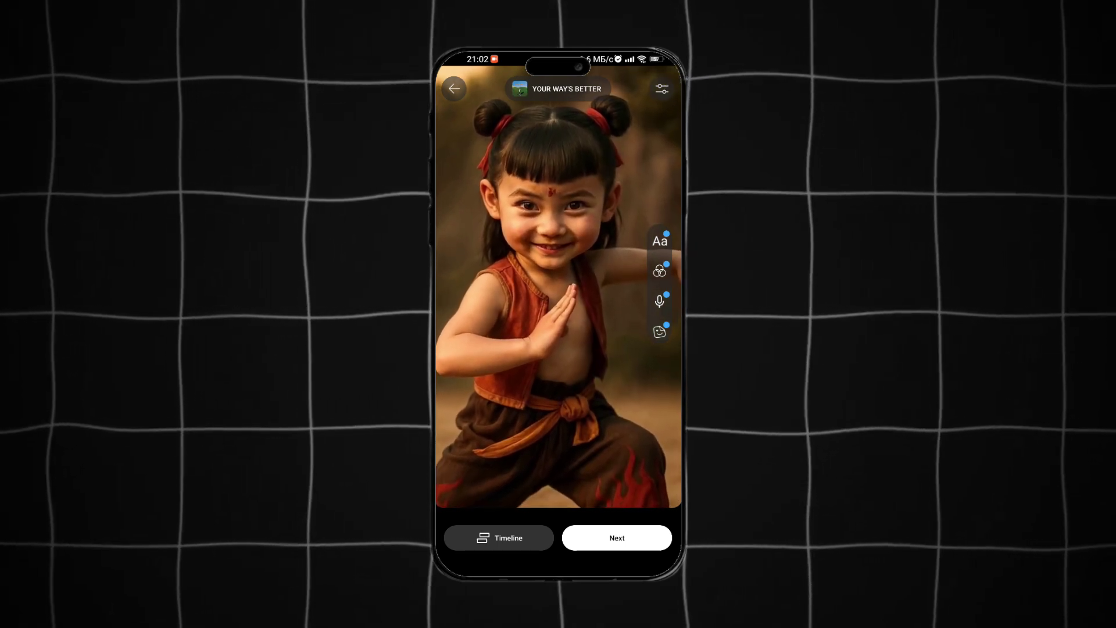
Step: Continue to the upload details and title the Short 'Nzha in real life'
click(499, 538)
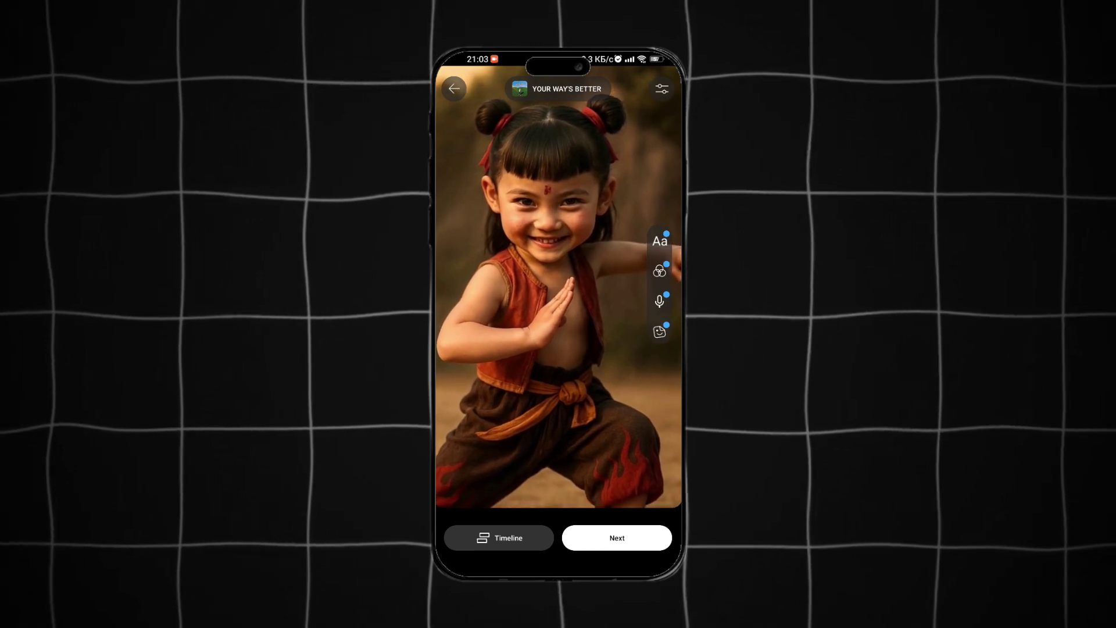
click(617, 538)
click(525, 119)
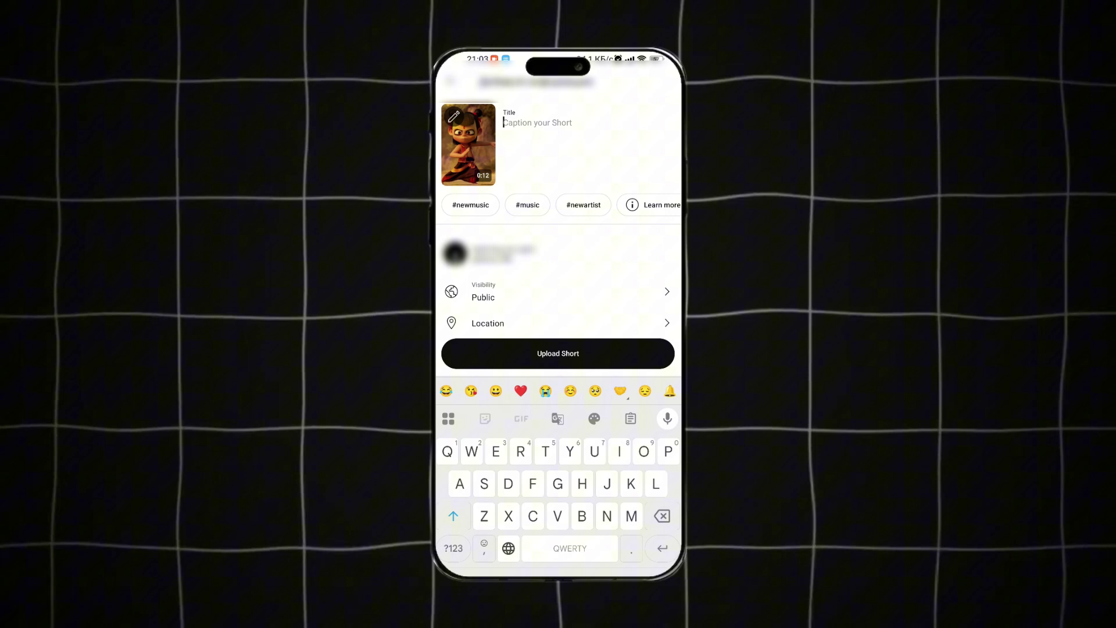
text(Nzha)
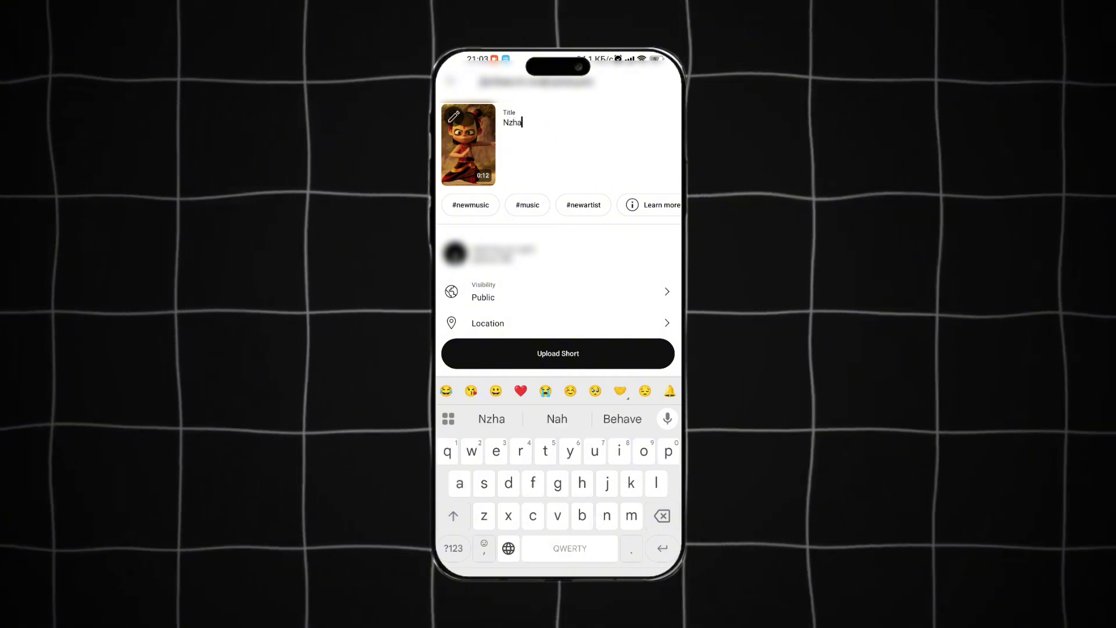
text( in real lif)
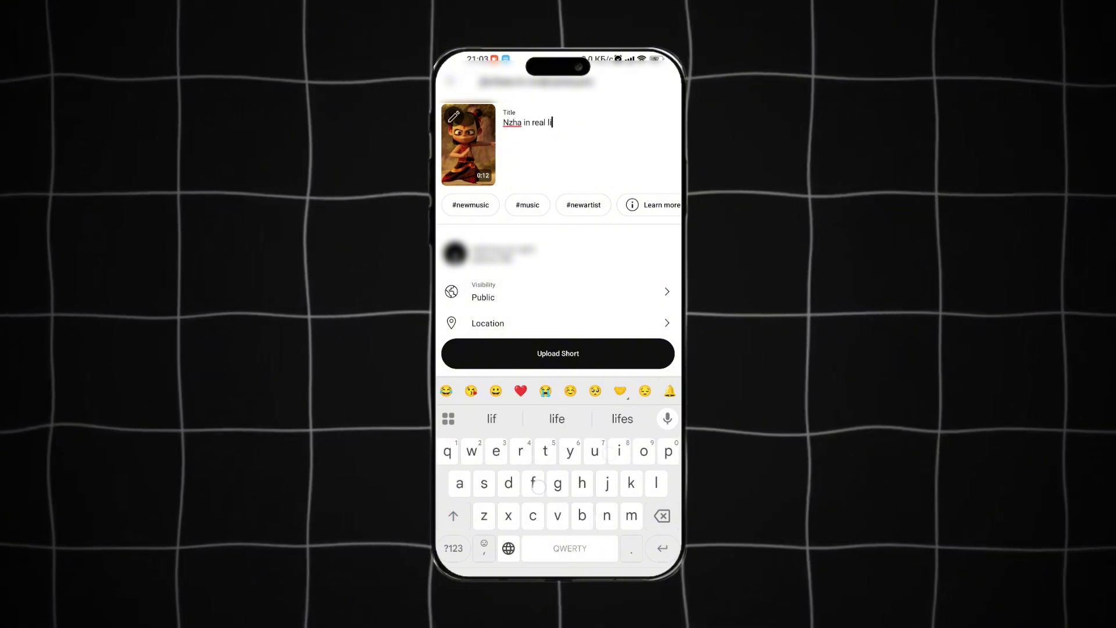
text(e)
key(Escape)
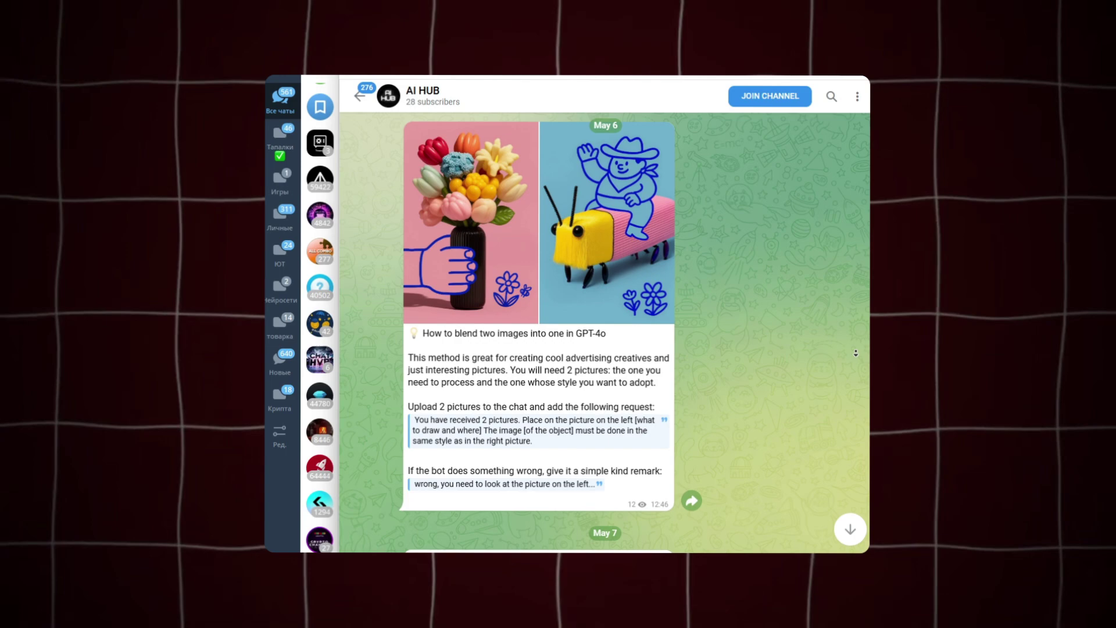
scroll(859, 353, down, 2)
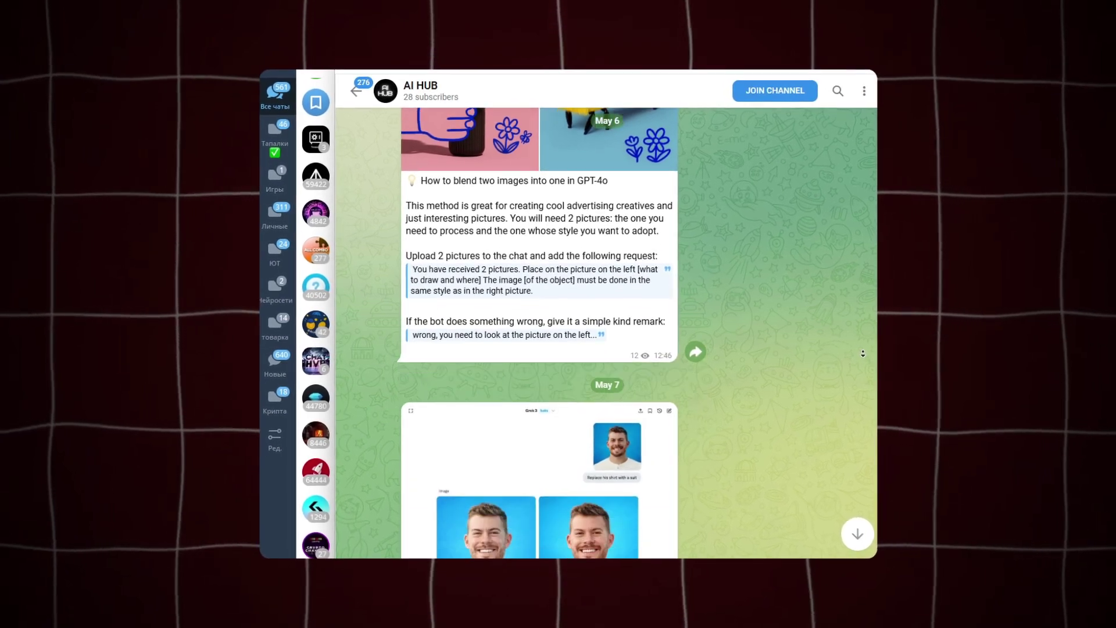
scroll(864, 353, down, 1)
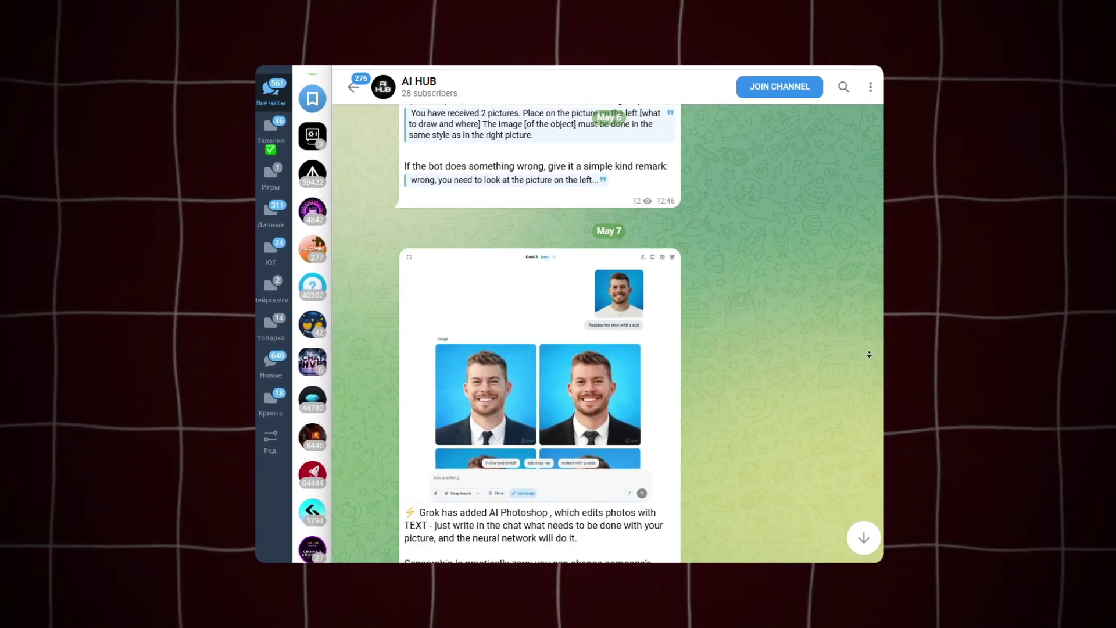
scroll(868, 353, down, 4)
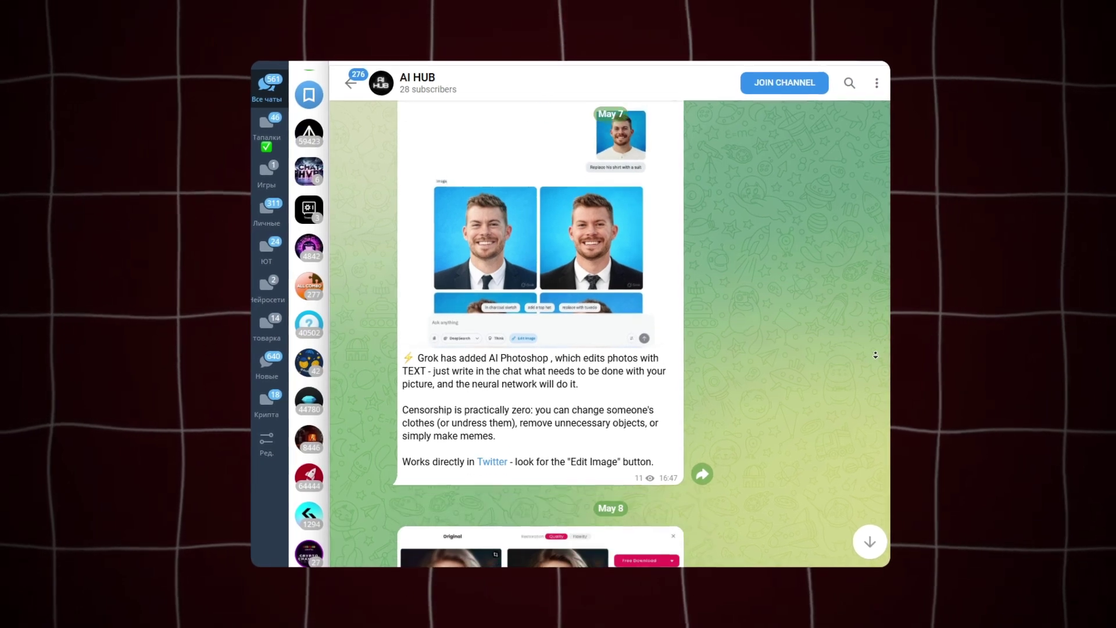
scroll(876, 354, down, 1)
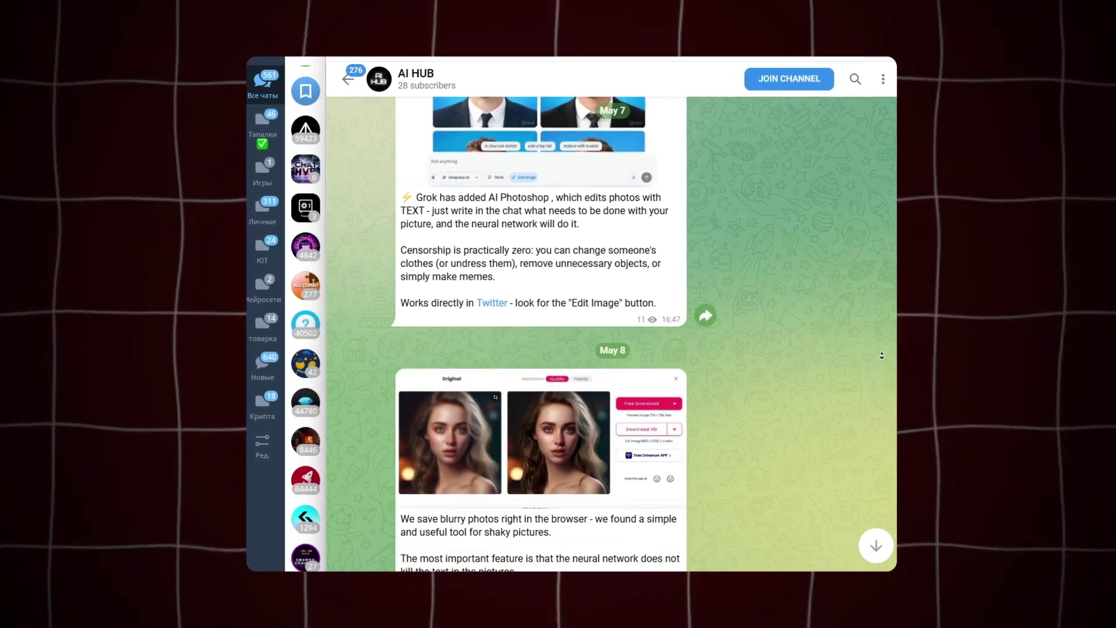